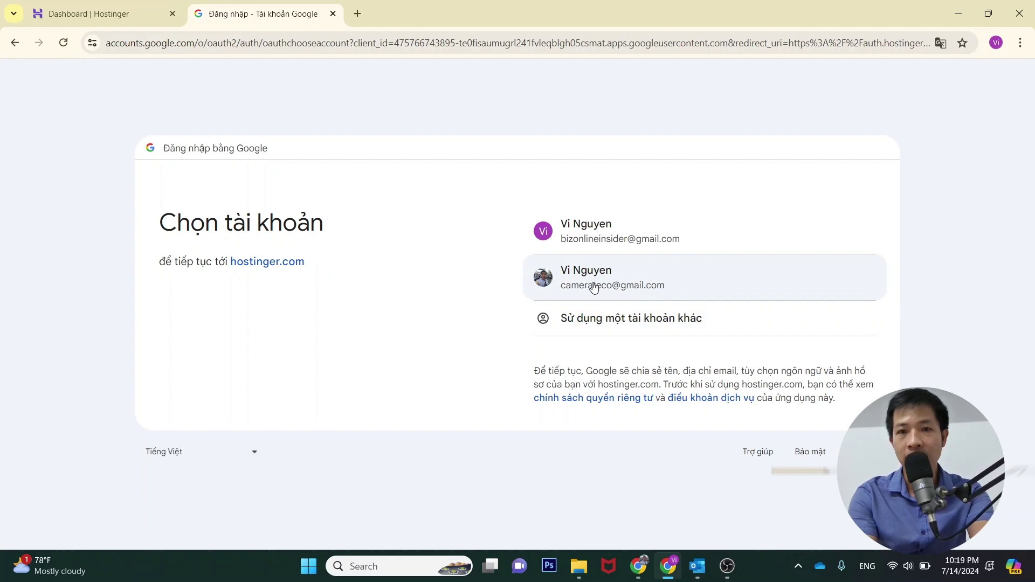
Sign in with the second Google account, close the old Dashboard tab, and open the Emails page
click(590, 286)
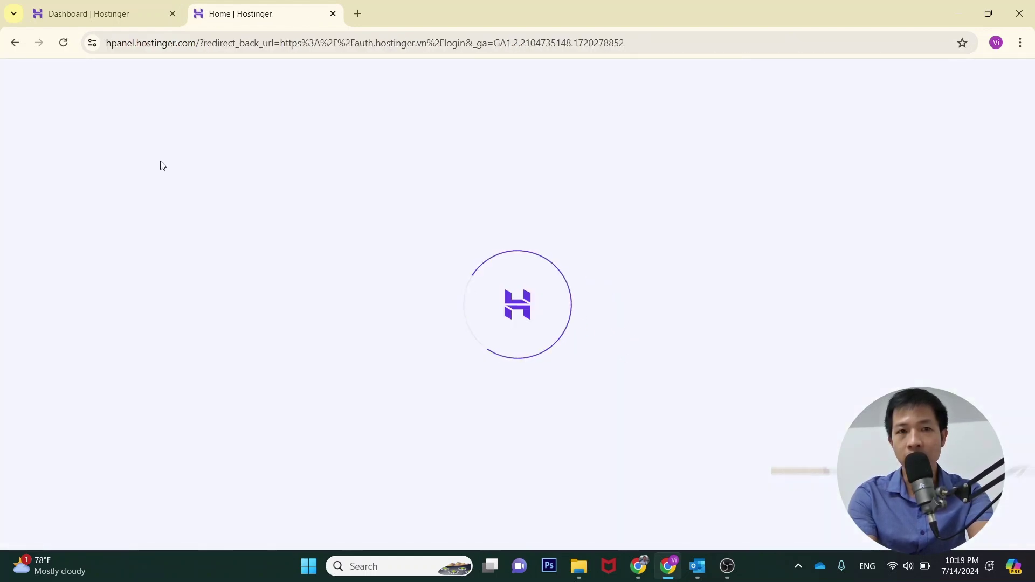
click(172, 14)
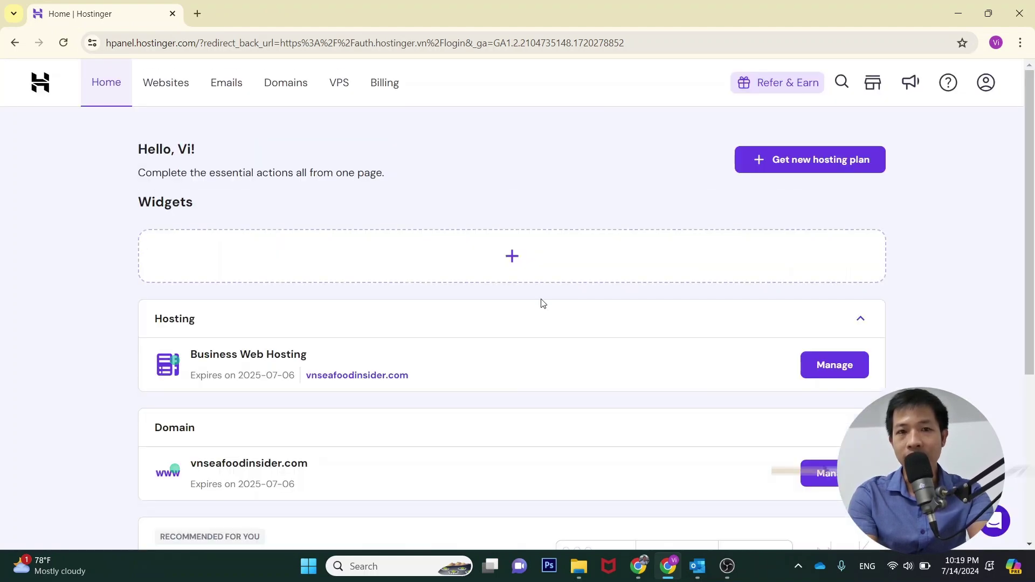
scroll(578, 338, down, 2)
scroll(593, 346, up, 1)
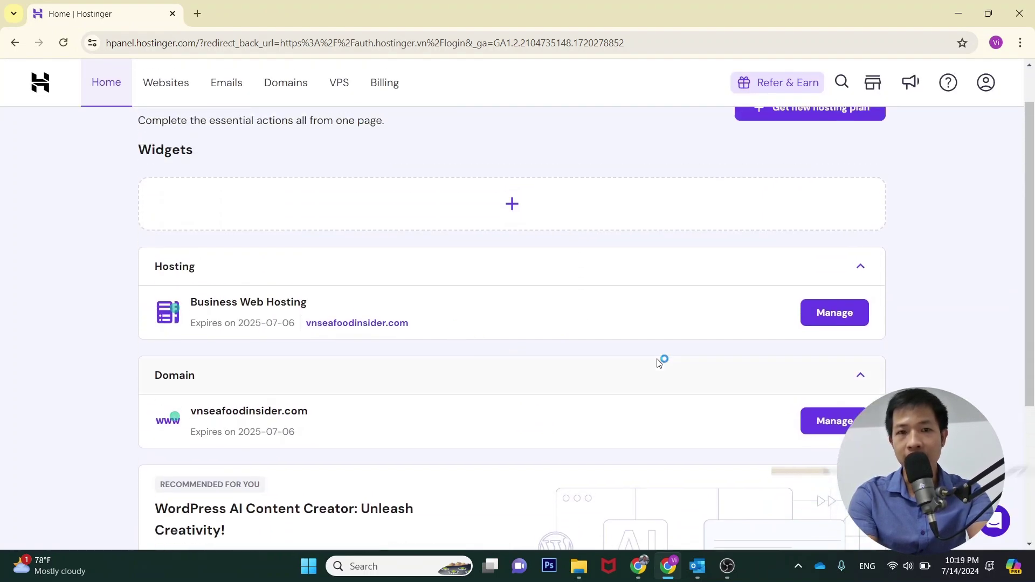
scroll(701, 372, up, 1)
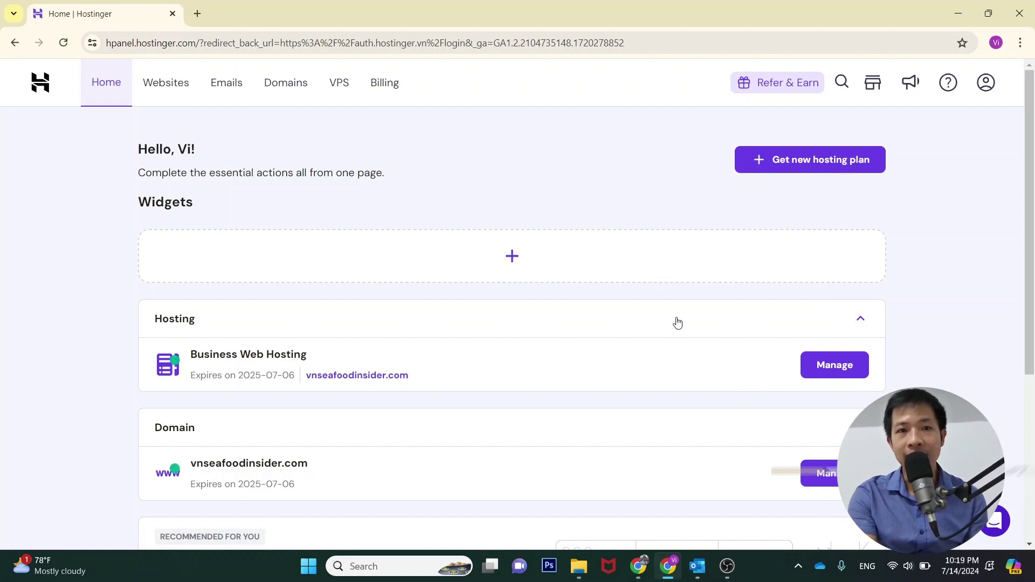
click(229, 91)
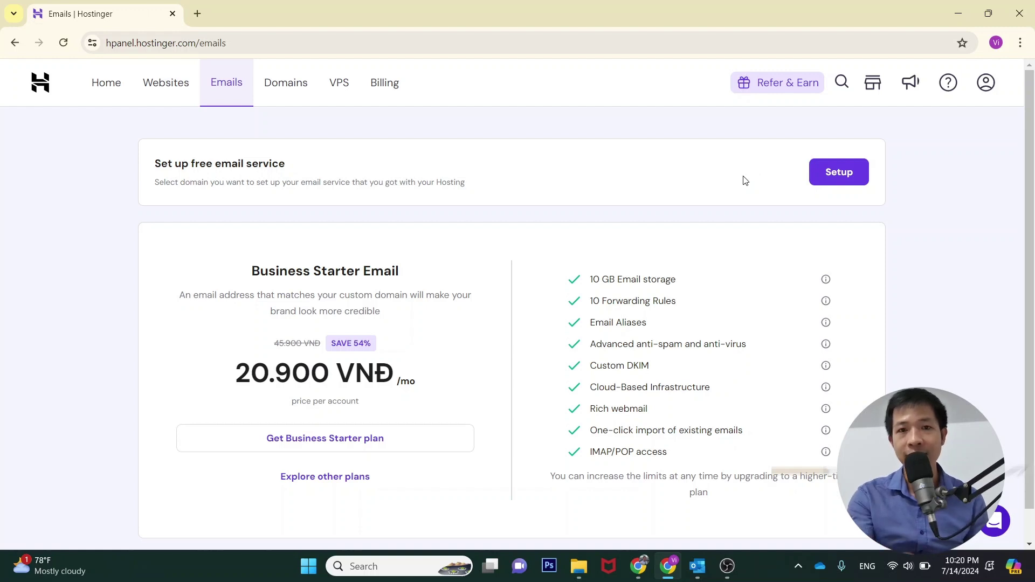
Start free email setup for vnseafoodinsider.com and select the Hostinger Free plan
click(311, 440)
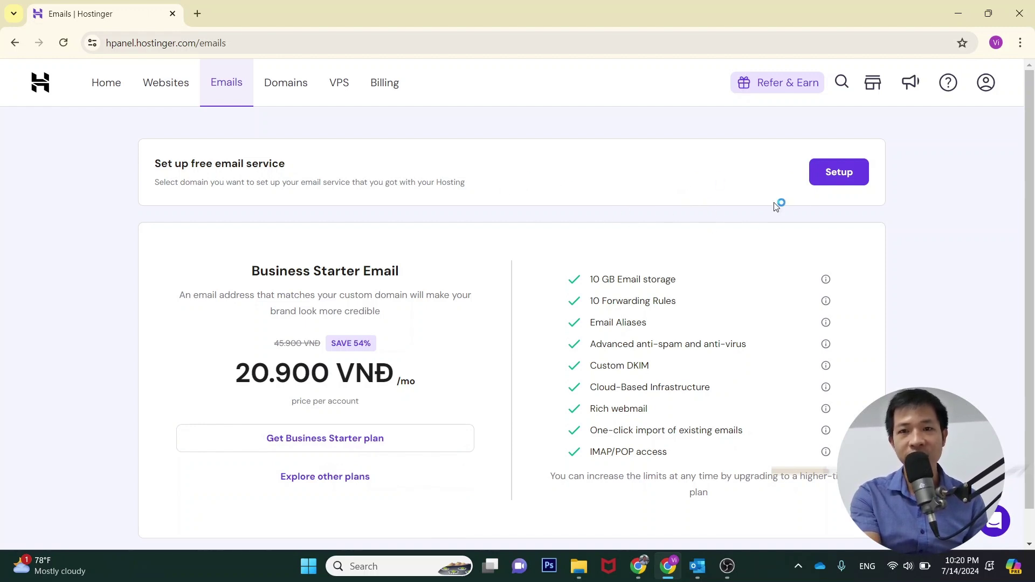
click(841, 174)
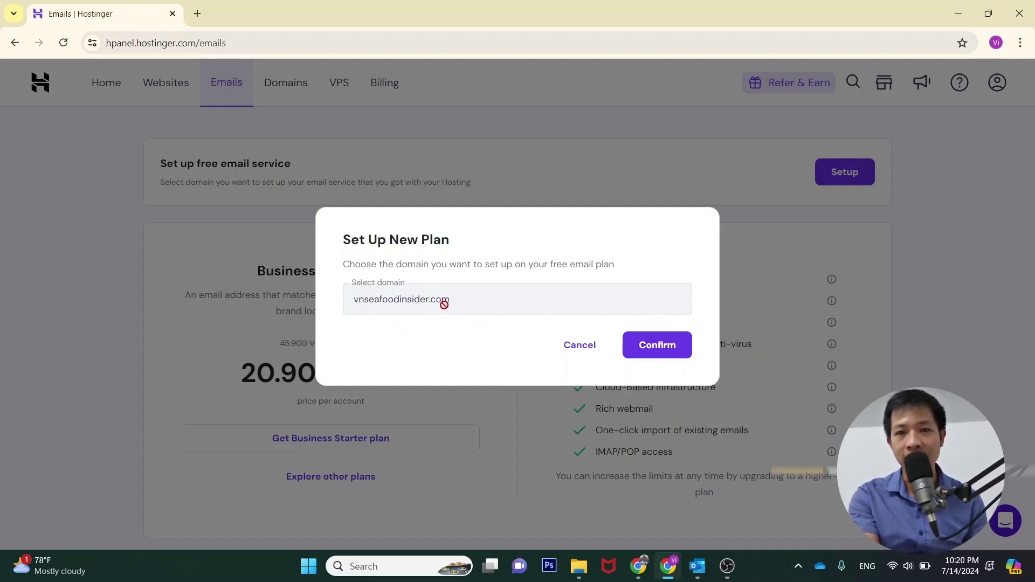
click(671, 350)
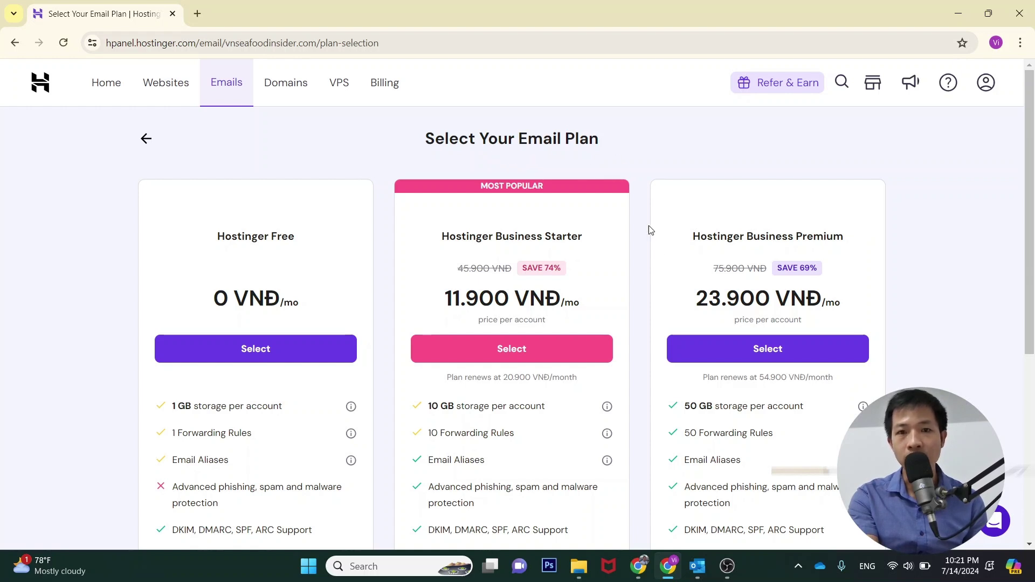
scroll(527, 252, down, 1)
scroll(363, 316, down, 3)
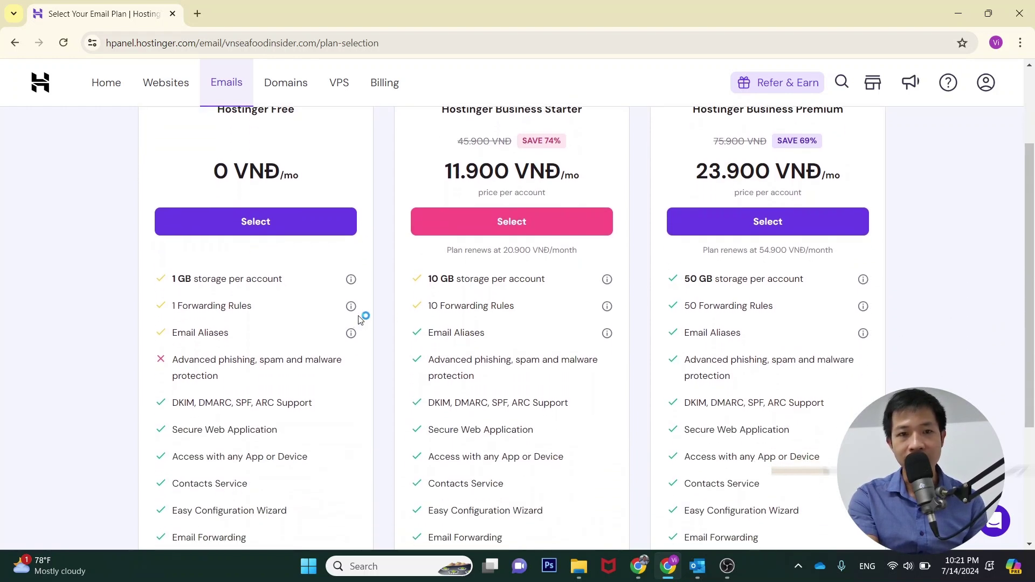
scroll(289, 300, up, 4)
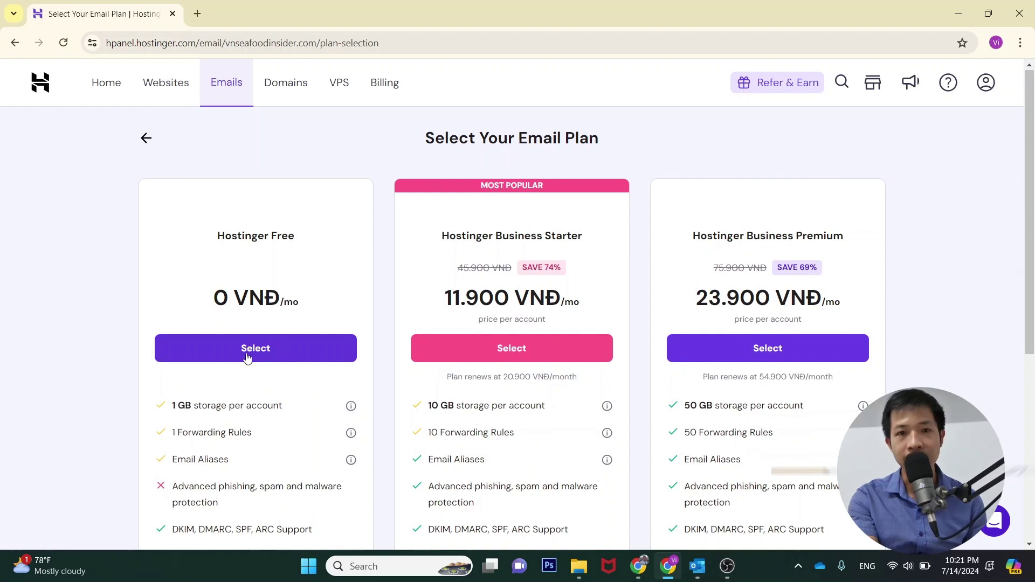
click(298, 354)
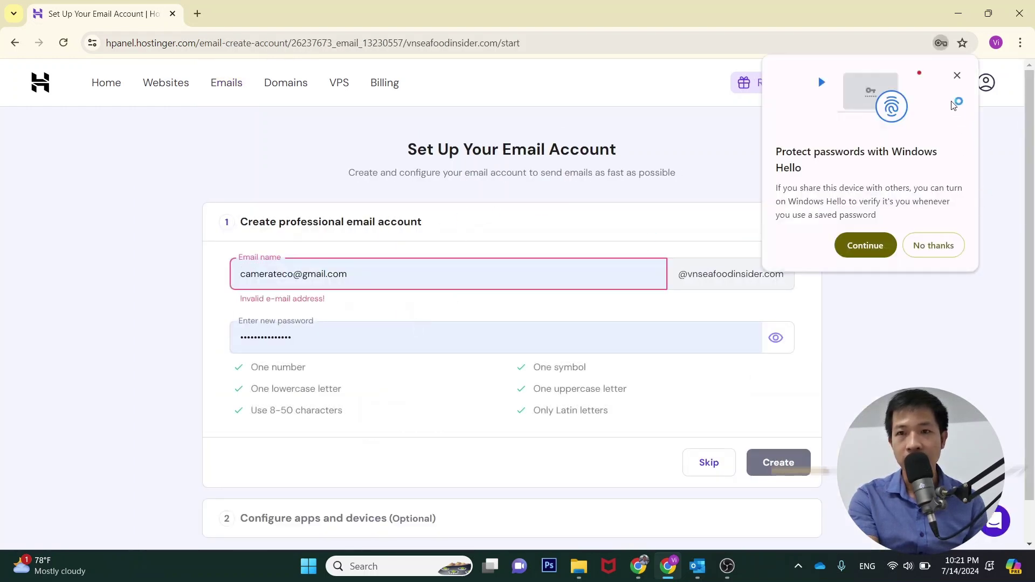
click(957, 76)
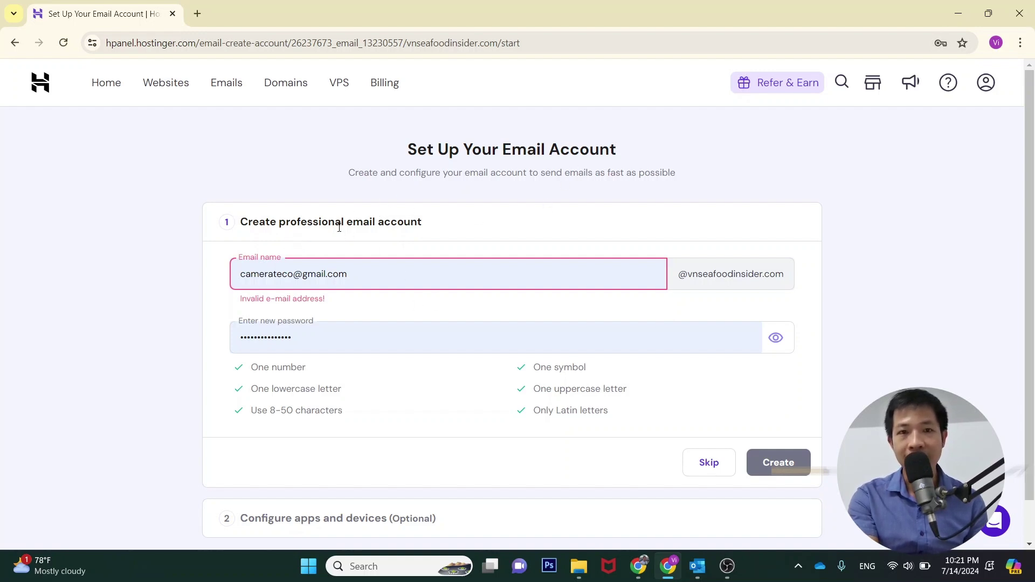
drag(368, 276, 211, 276)
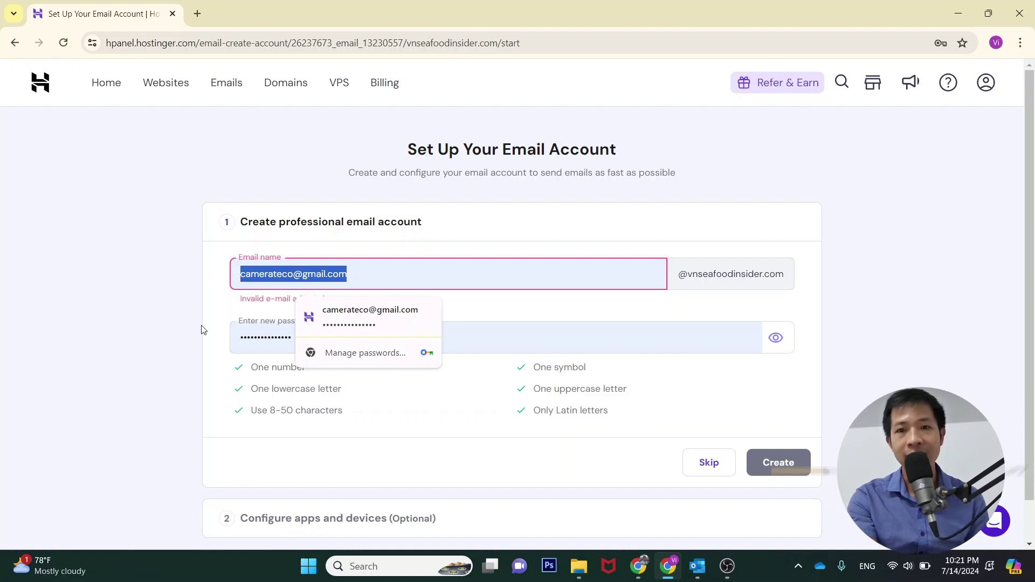
key(BackSpace)
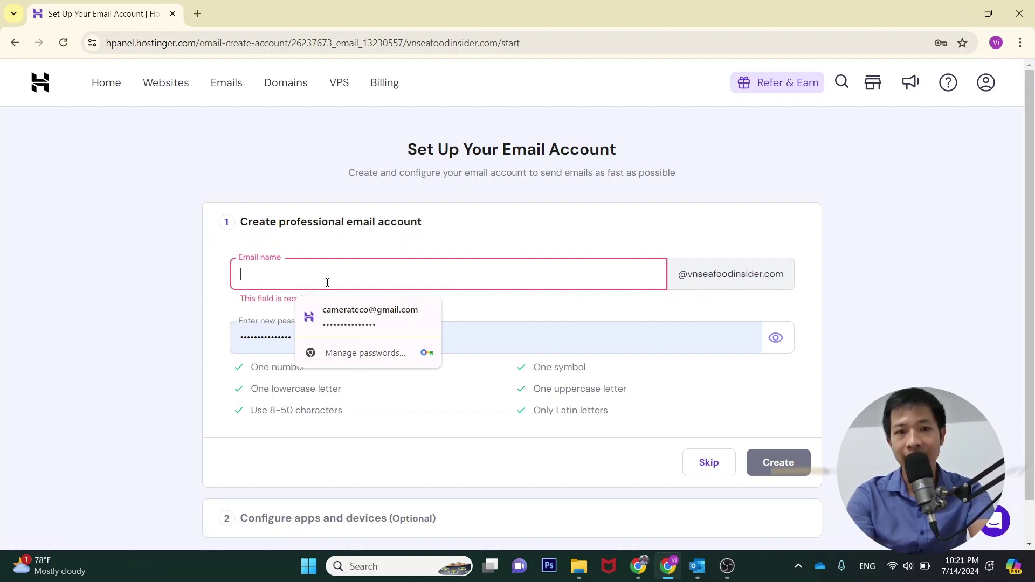
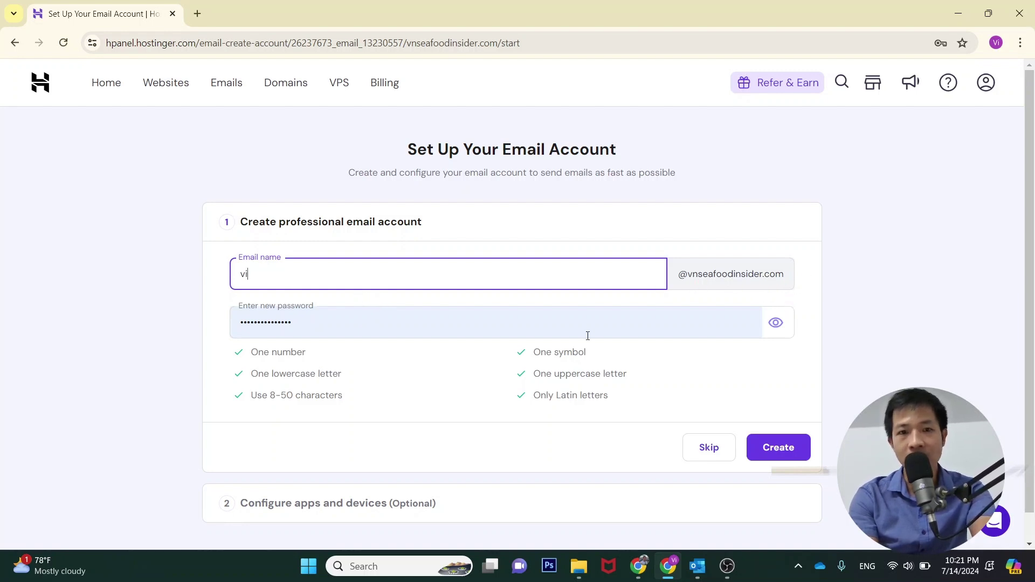
Clear the autofilled mailbox password and start a Windows app search
click(332, 327)
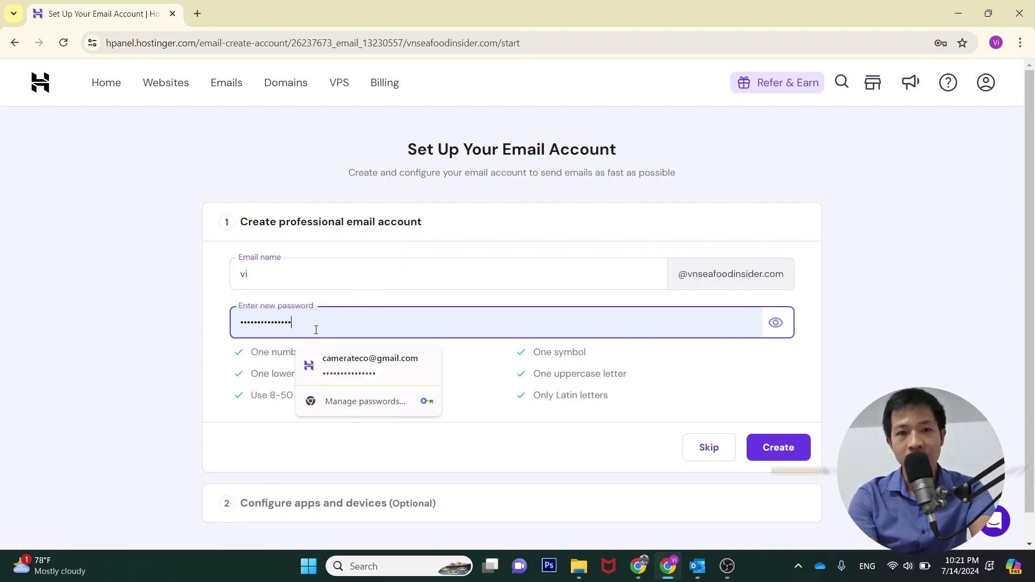
drag(316, 330, 217, 317)
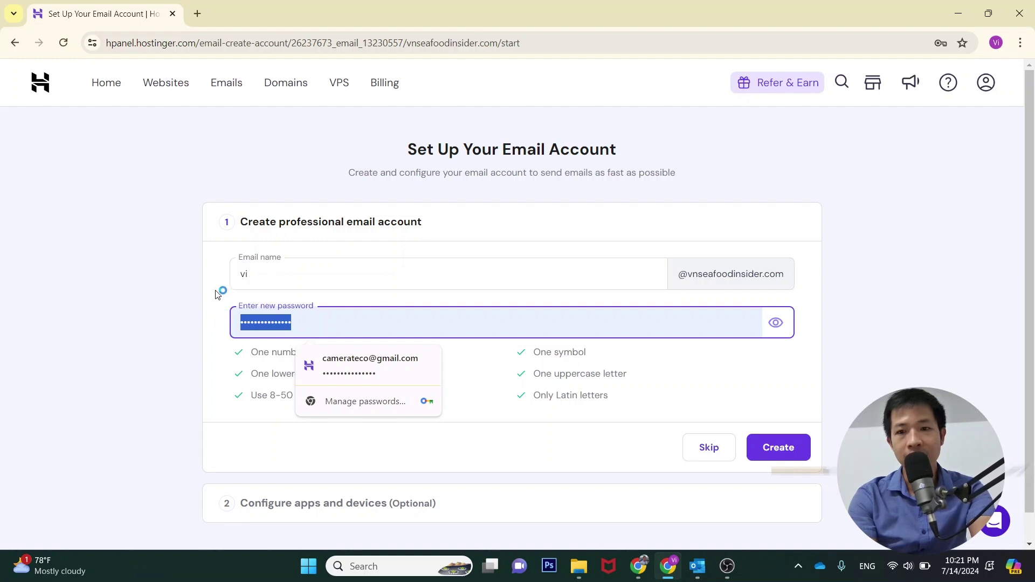
key(BackSpace)
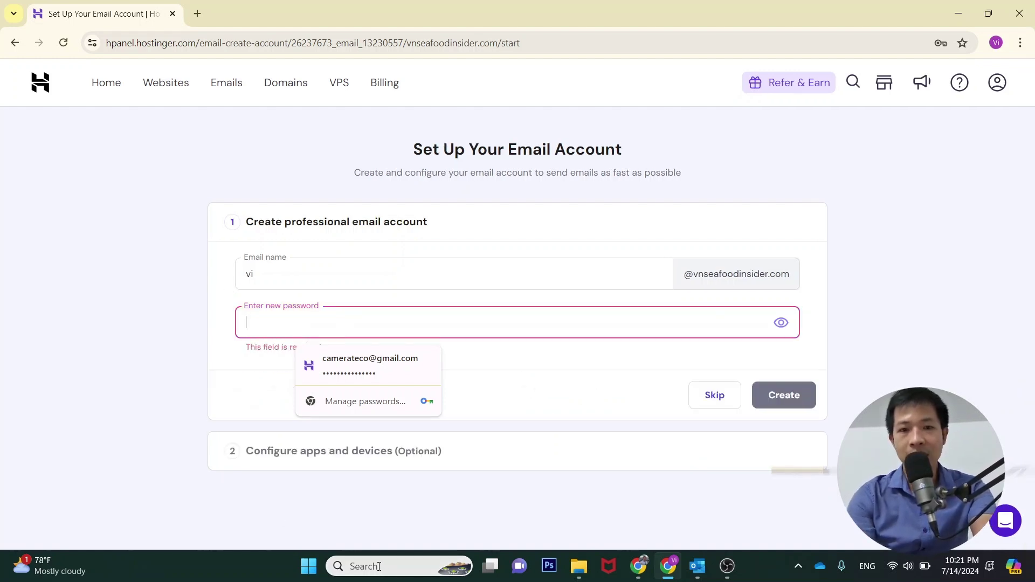
click(392, 565)
Open Notepad and empty a web_info document in its own separate window
text(noe)
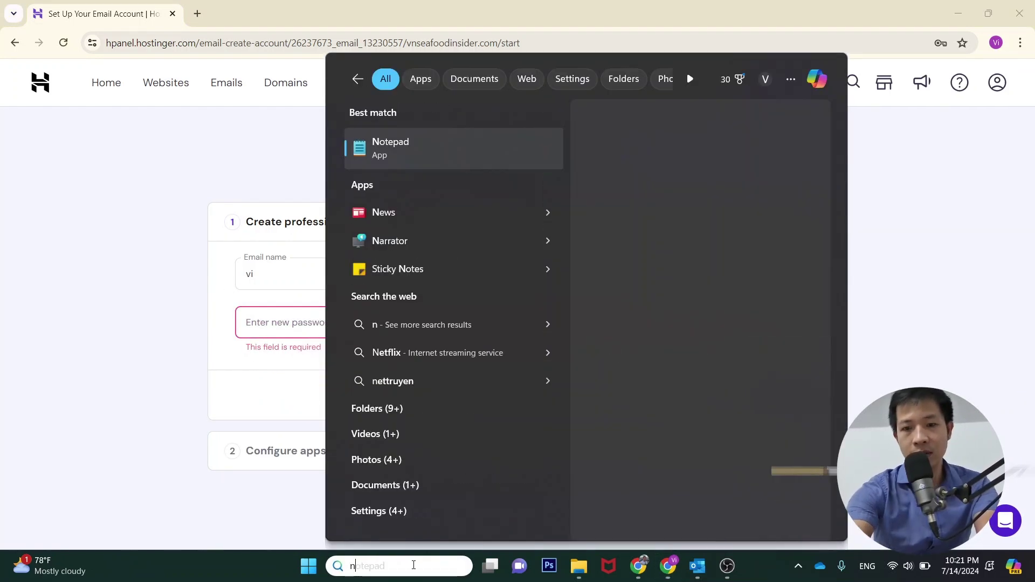
click(407, 160)
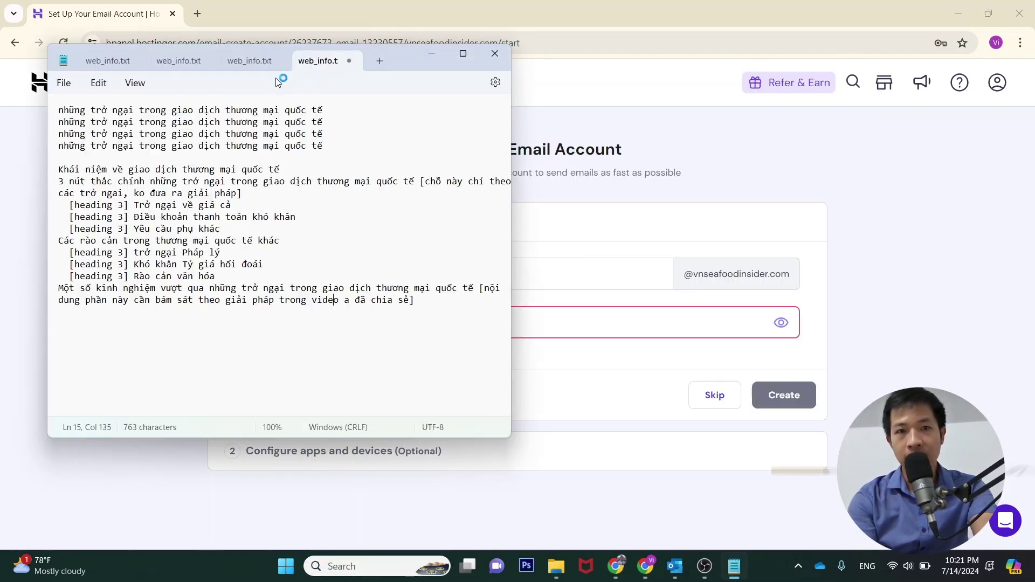
drag(268, 61, 293, 288)
click(254, 276)
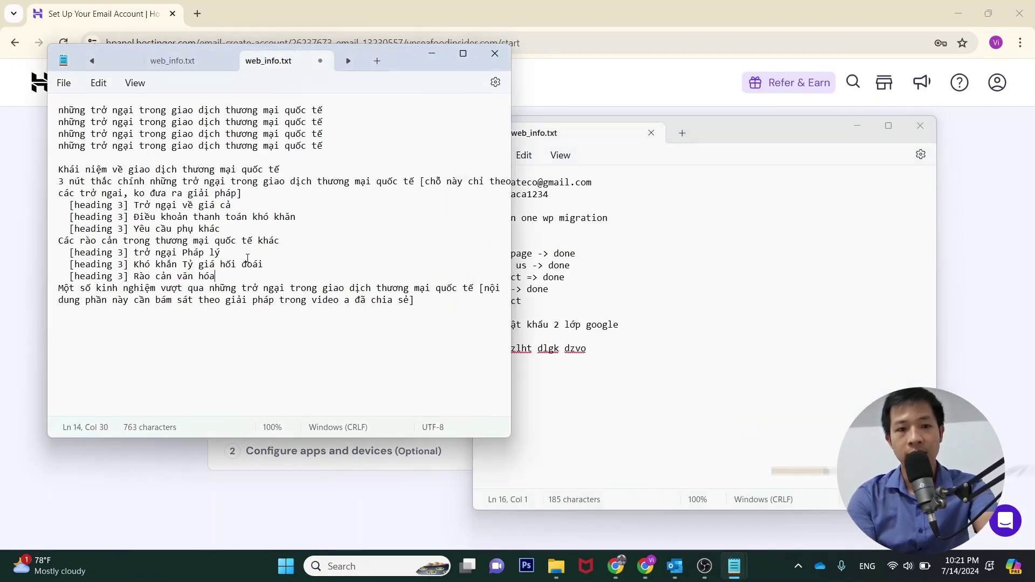
key(ctrl+a)
key(BackSpace)
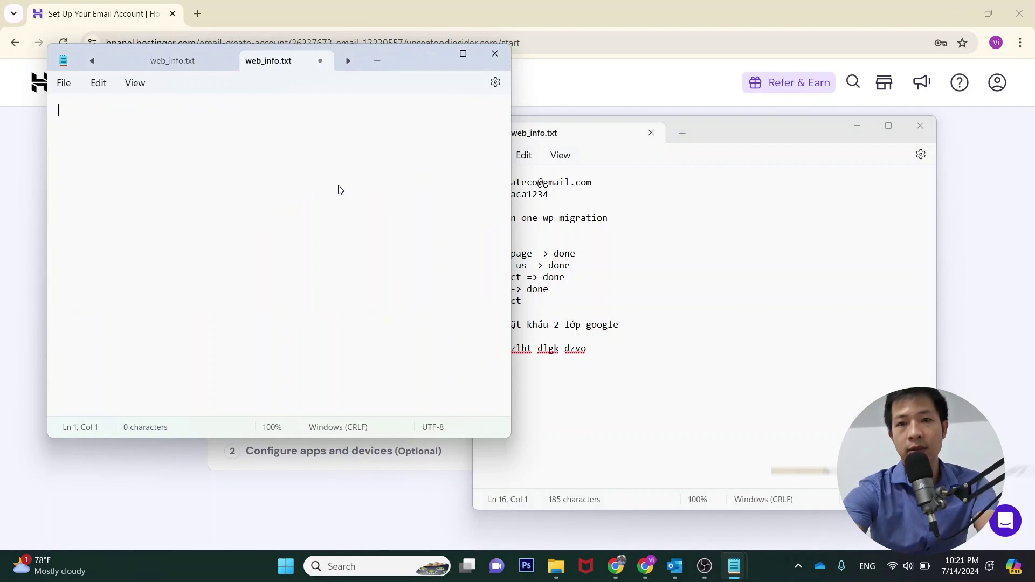
click(920, 126)
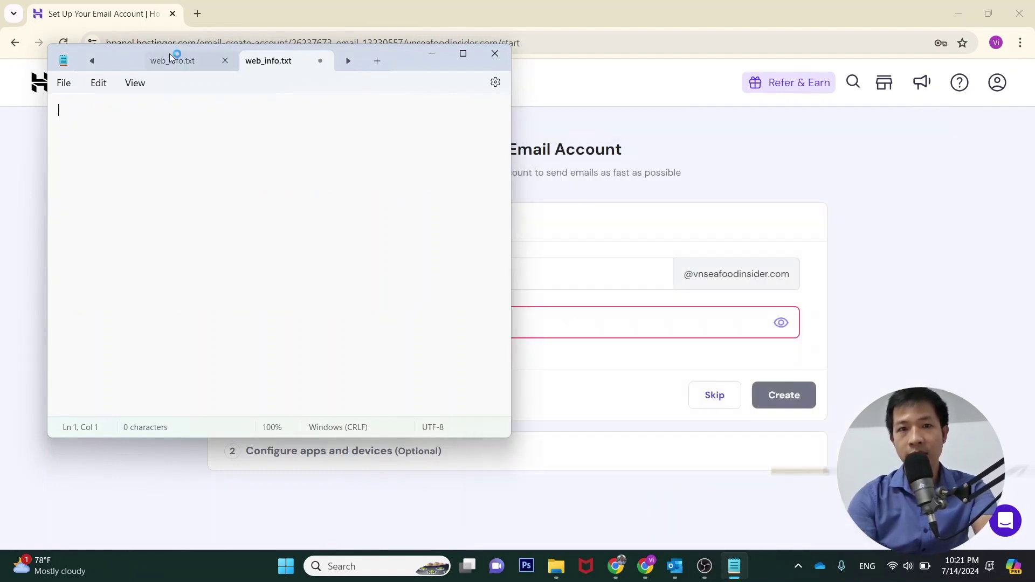
drag(323, 65, 858, 162)
Write a new mailbox password in web_info.txt, copy it, and focus hPanel's password field
click(282, 337)
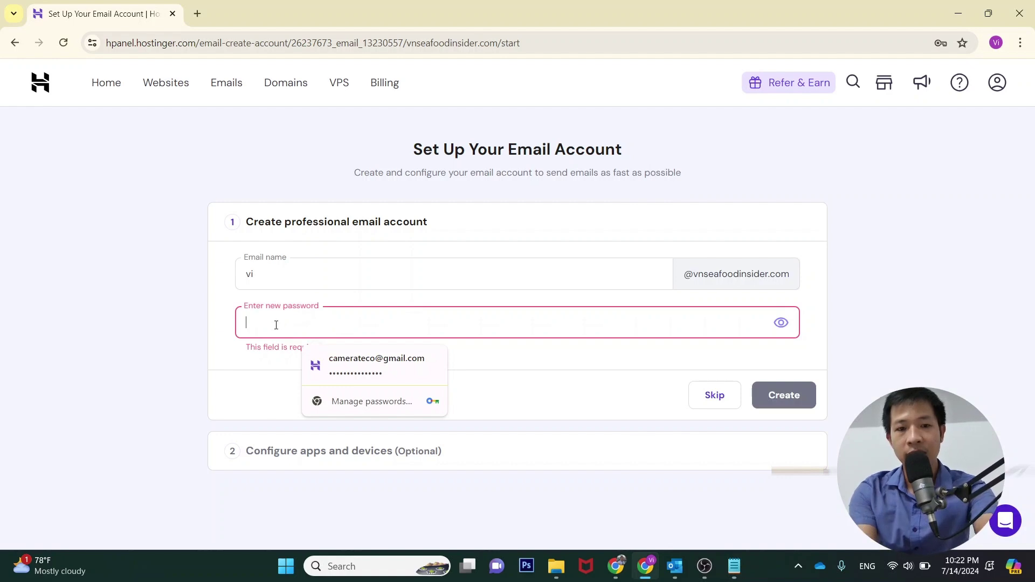
key(alt+Tab)
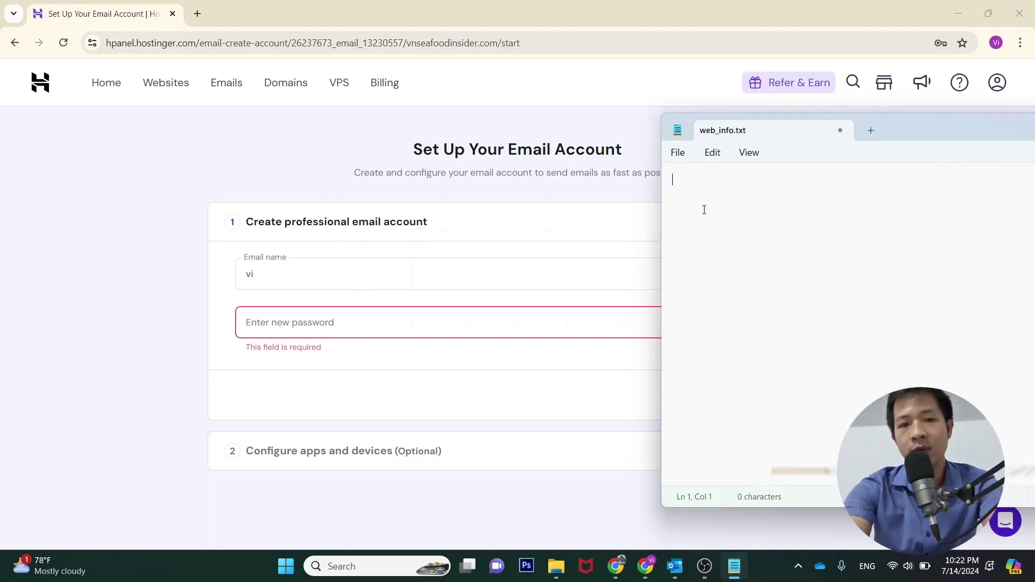
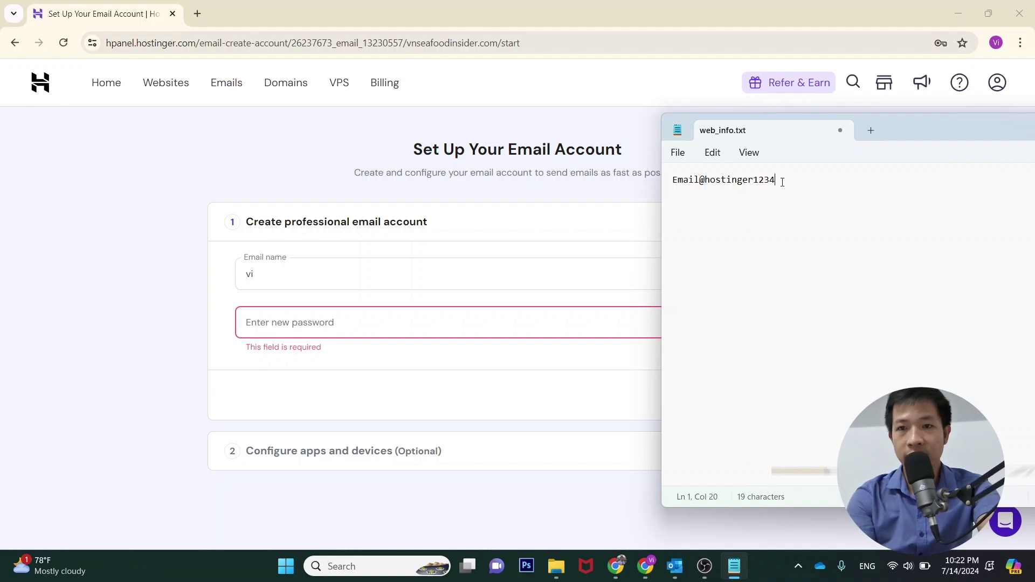
key(ctrl+a)
click(118, 356)
click(301, 324)
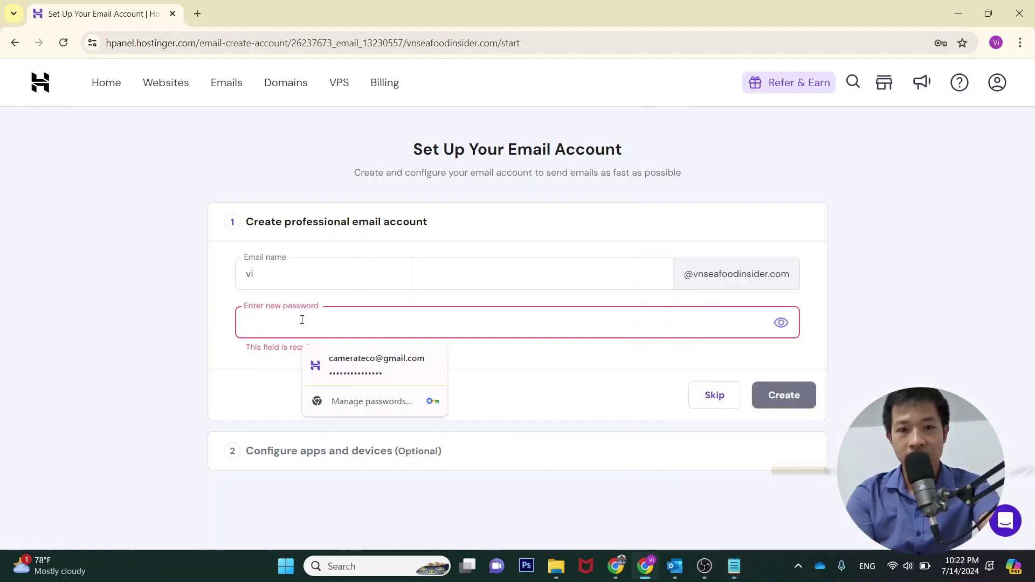
Paste the copied password and create the new vnseafoodinsider.com mailbox
key(ctrl+v)
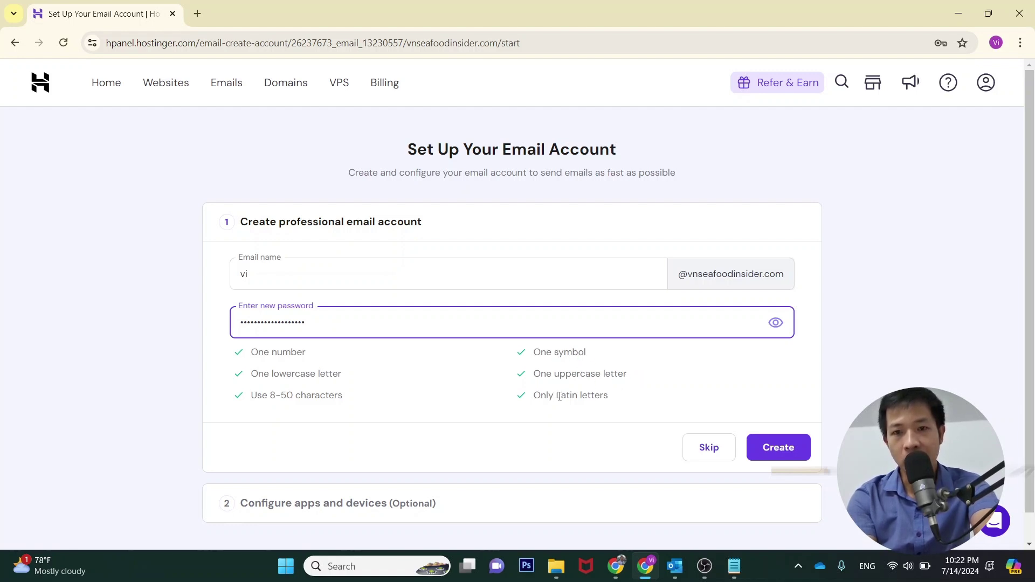
click(729, 401)
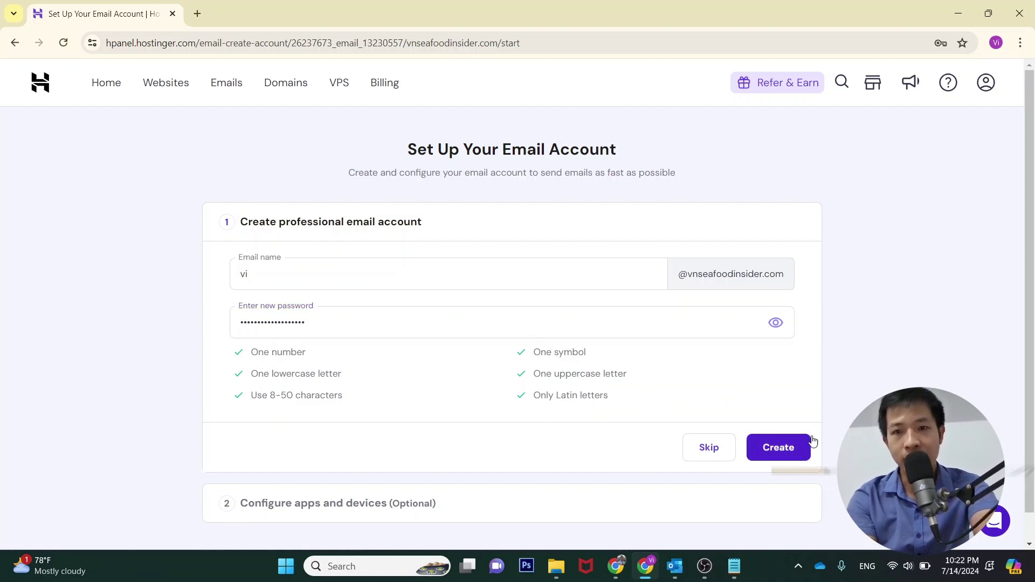
click(785, 452)
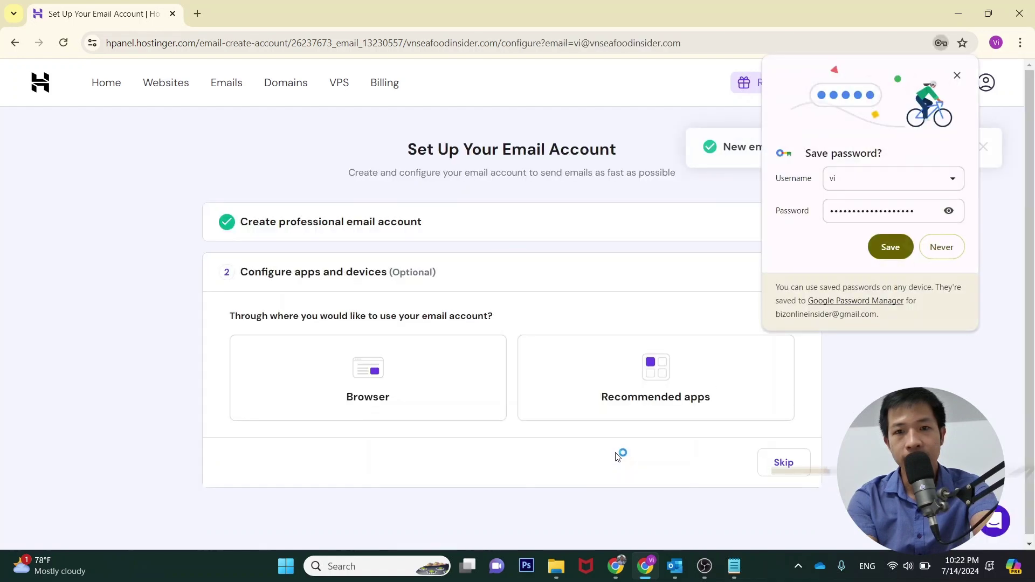
Check the password in Notepad, then dismiss Chrome's save-password prompt
click(735, 566)
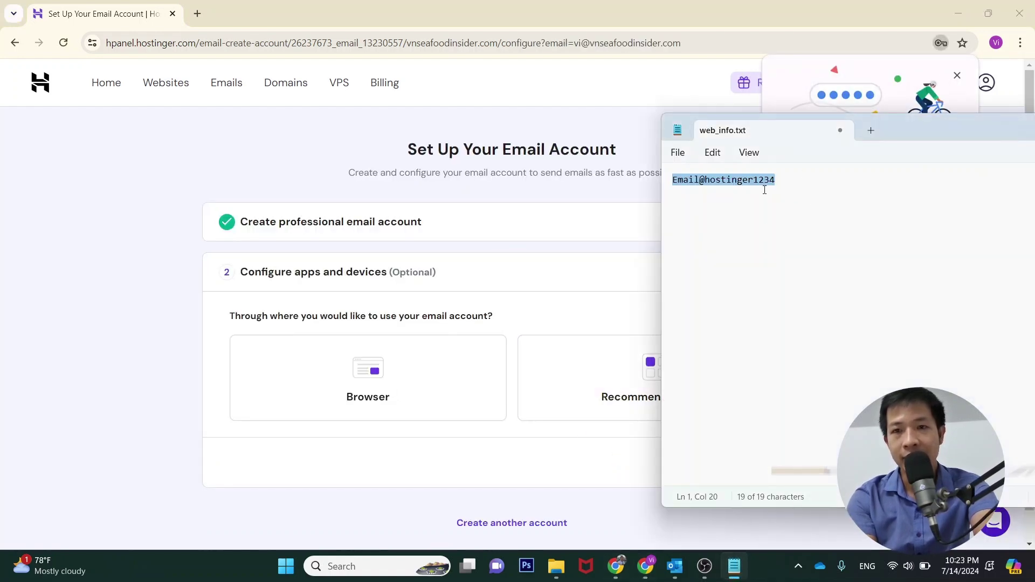
click(160, 351)
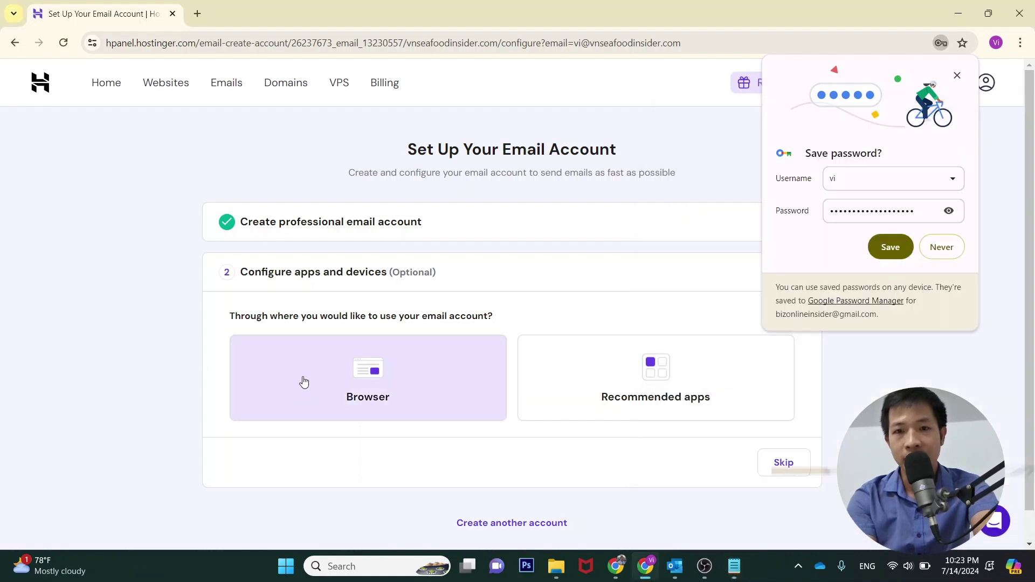
click(305, 303)
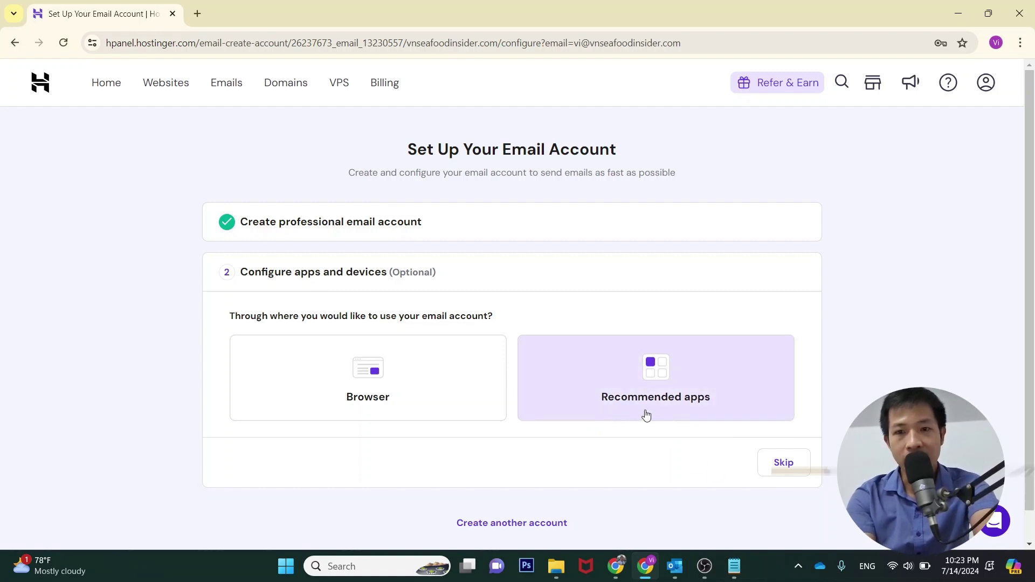
Choose Outlook under Recommended apps and view its IMAP 993 / SMTP 465 SSL settings
click(680, 402)
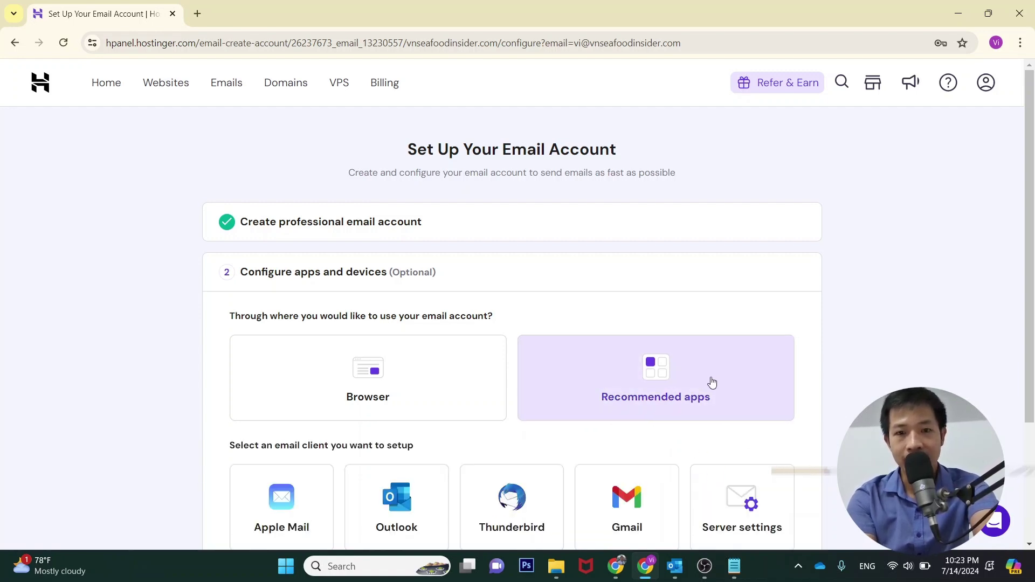
scroll(710, 383, down, 2)
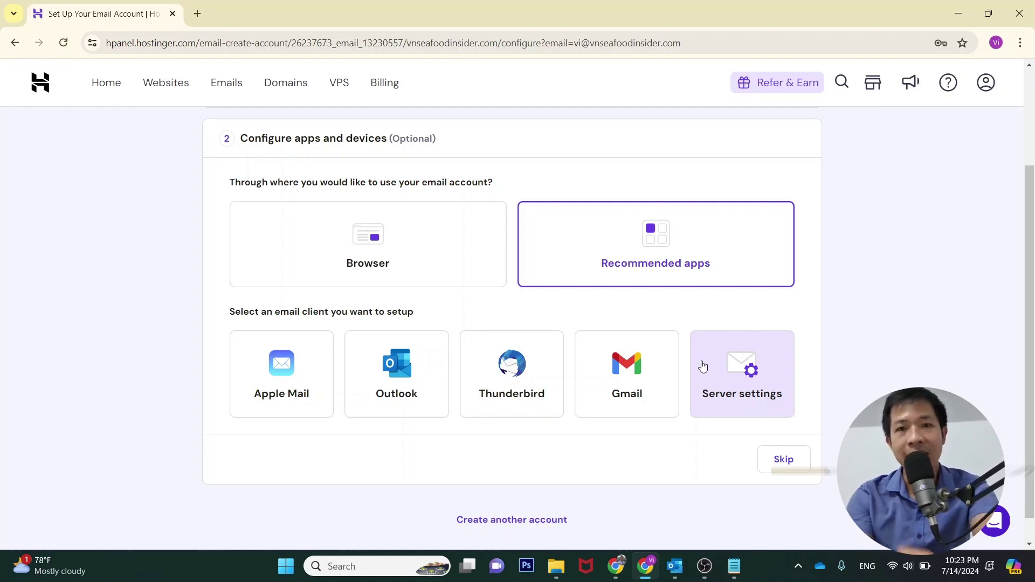
click(402, 372)
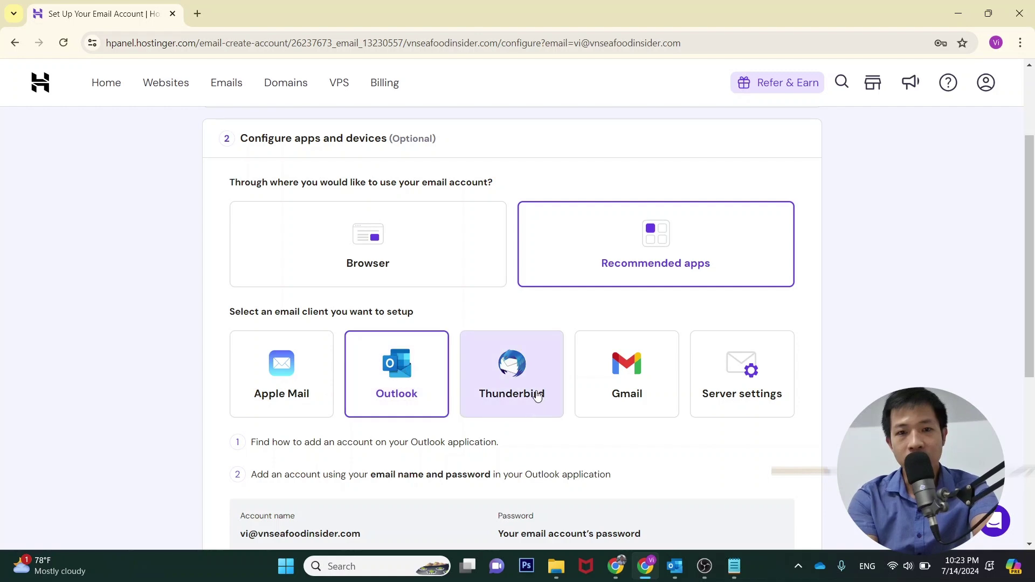
scroll(538, 396, down, 3)
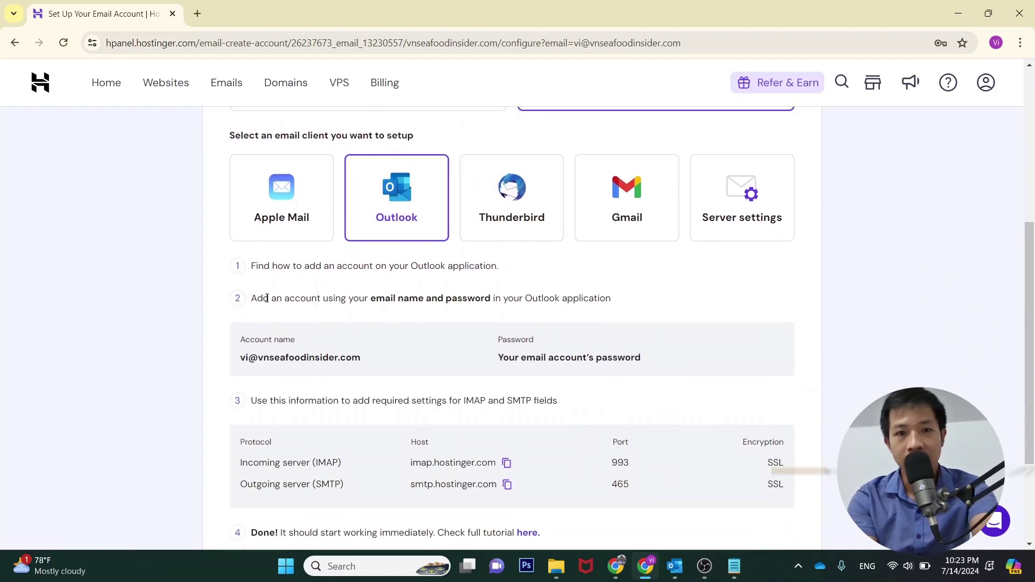
scroll(267, 299, down, 1)
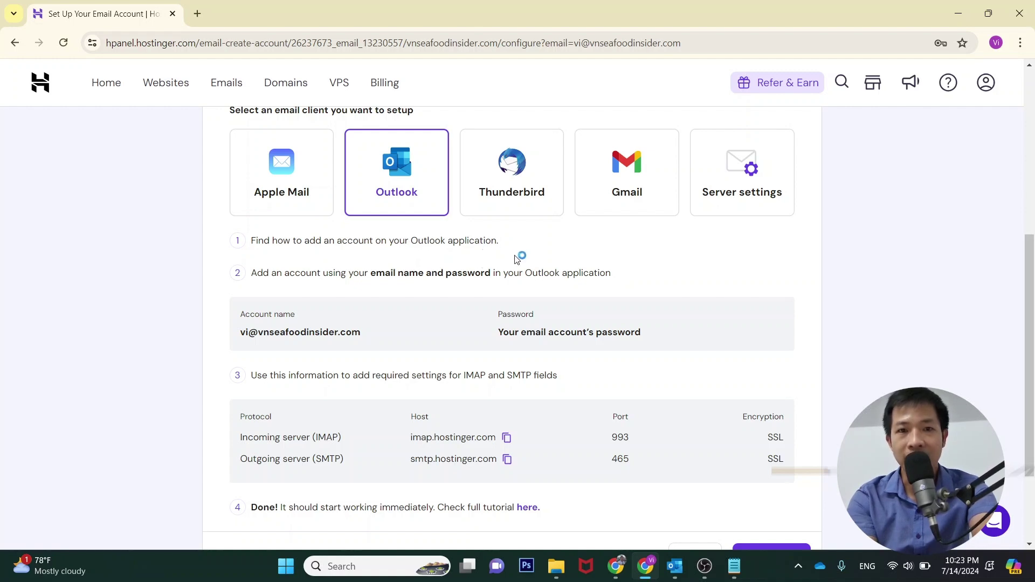
scroll(536, 312, down, 1)
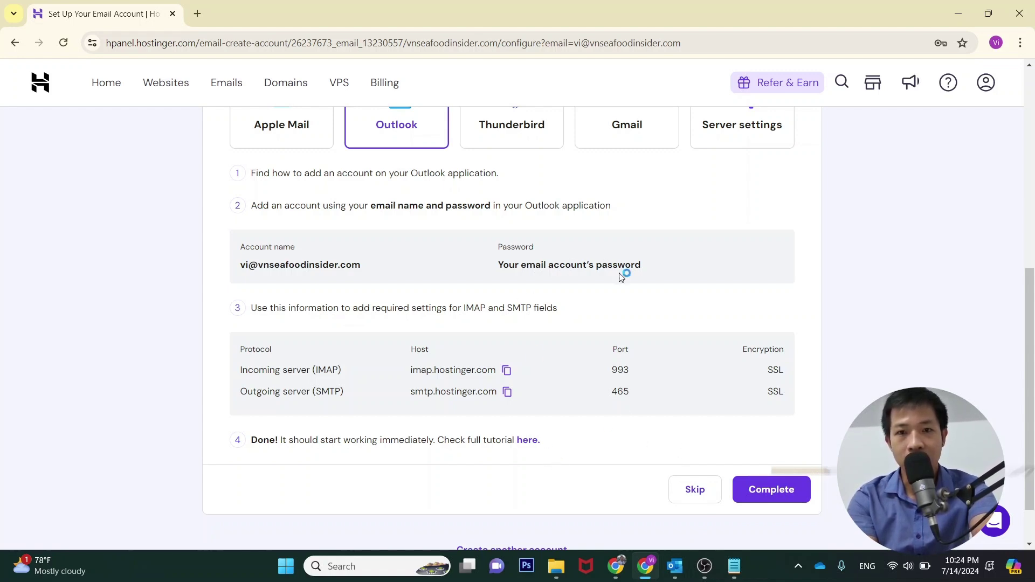
mouse_move(680, 570)
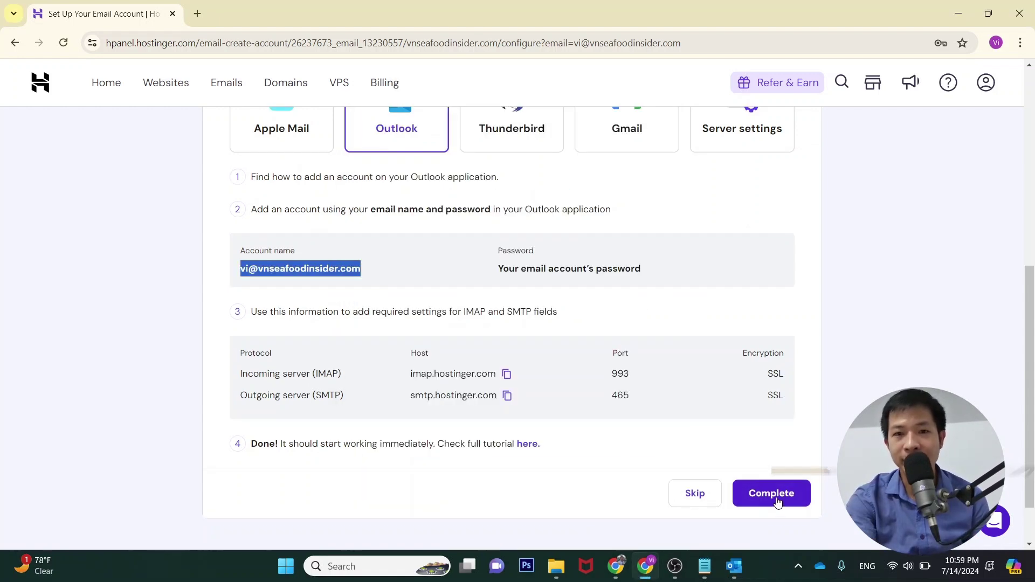
Copy the account name from hPanel's Outlook instructions and return to Outlook's add-account window
click(778, 501)
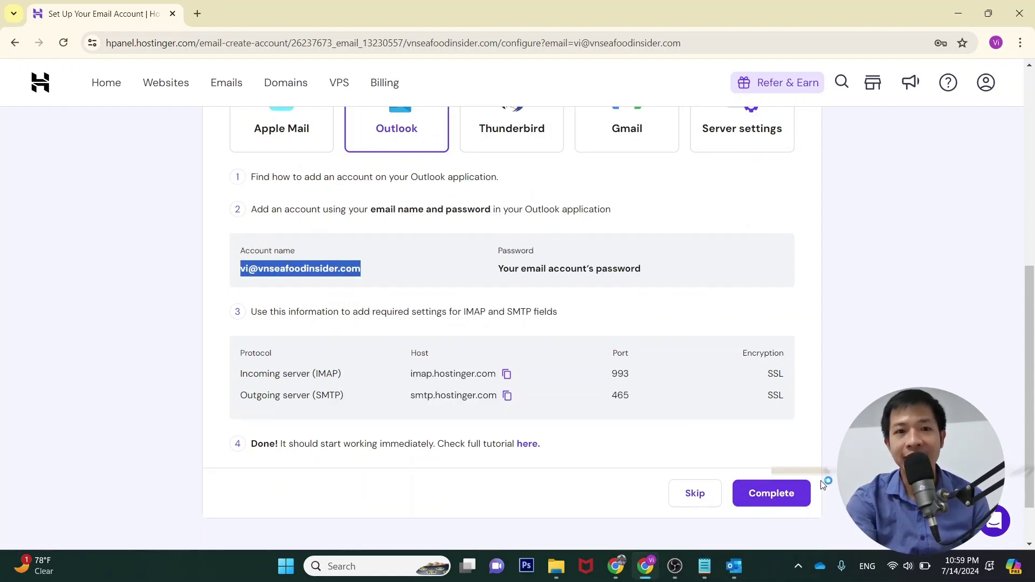
mouse_move(735, 566)
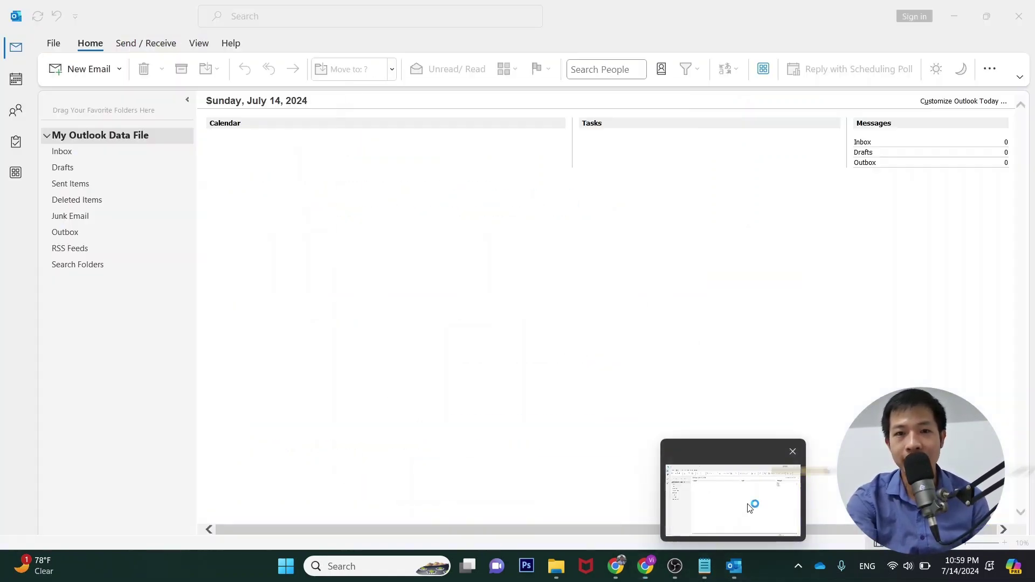
click(750, 507)
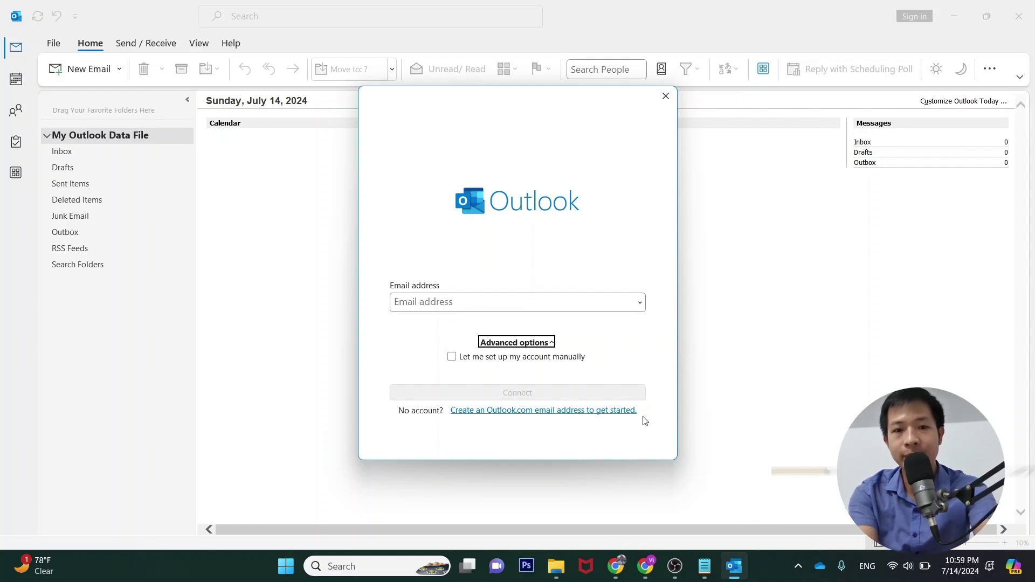
key(alt+Tab)
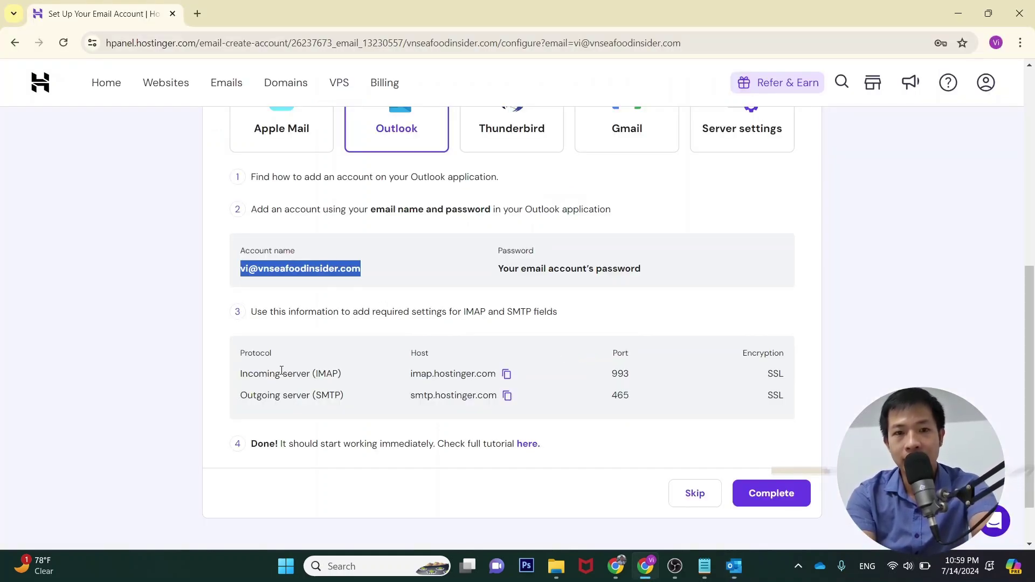
click(357, 272)
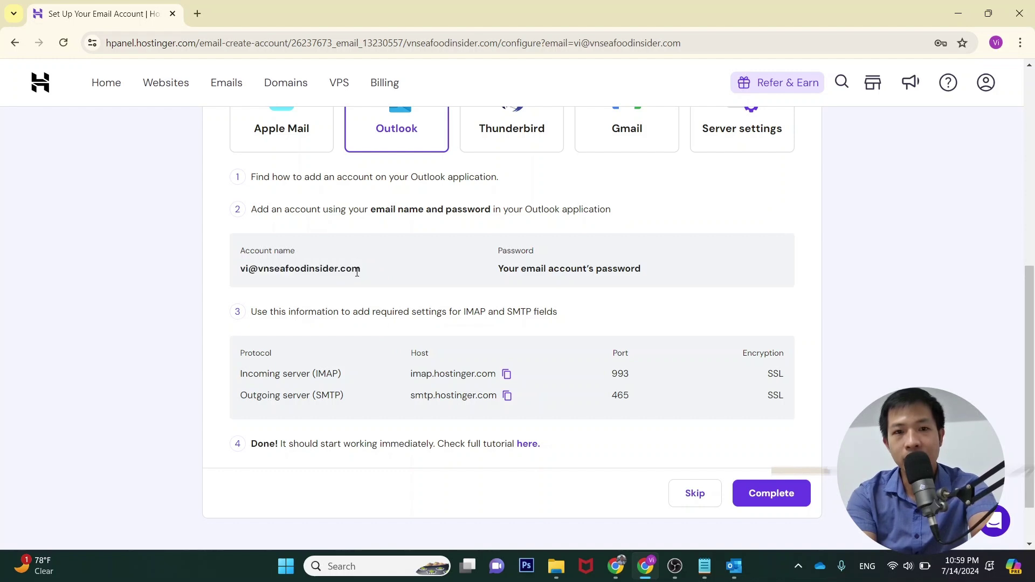
drag(366, 275, 240, 272)
key(ctrl+c)
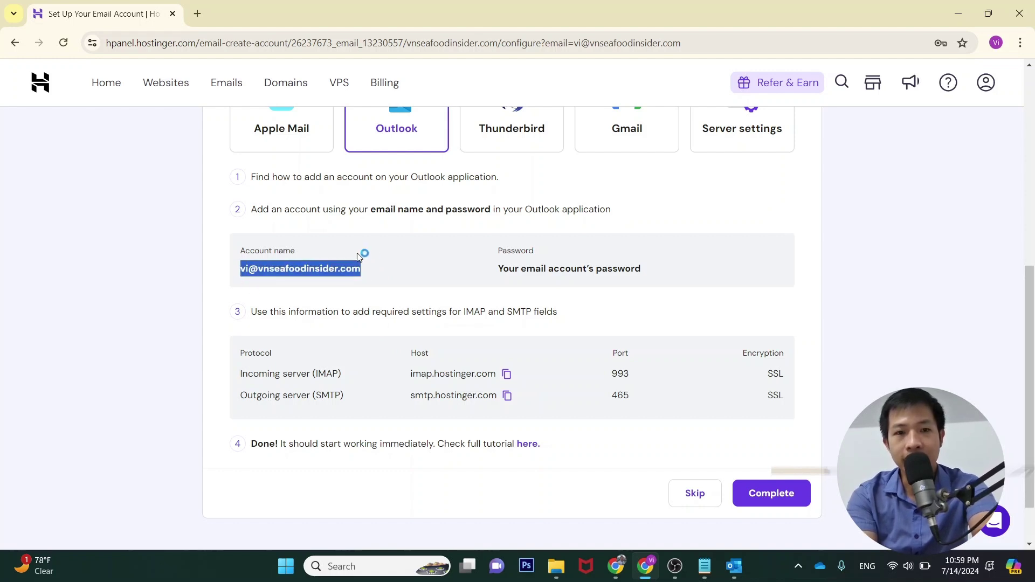
key(alt+Tab)
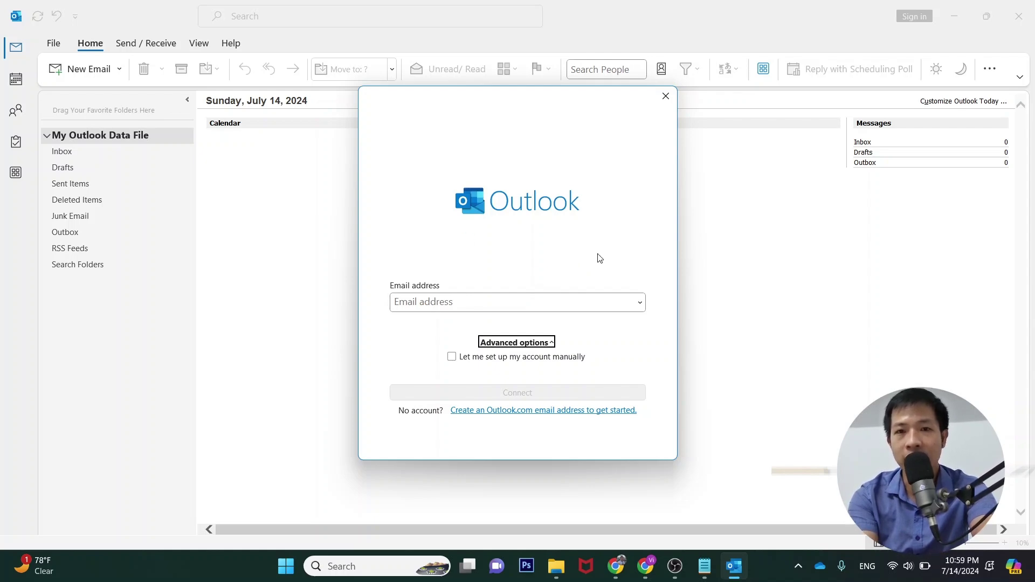
Paste the new address into Outlook, enable manual setup, and connect
click(345, 566)
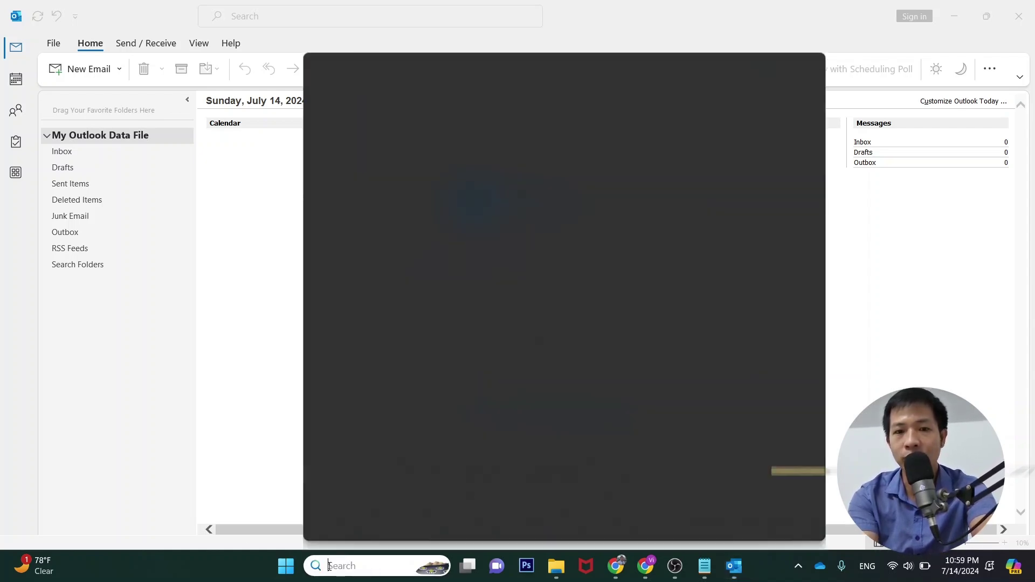
click(206, 392)
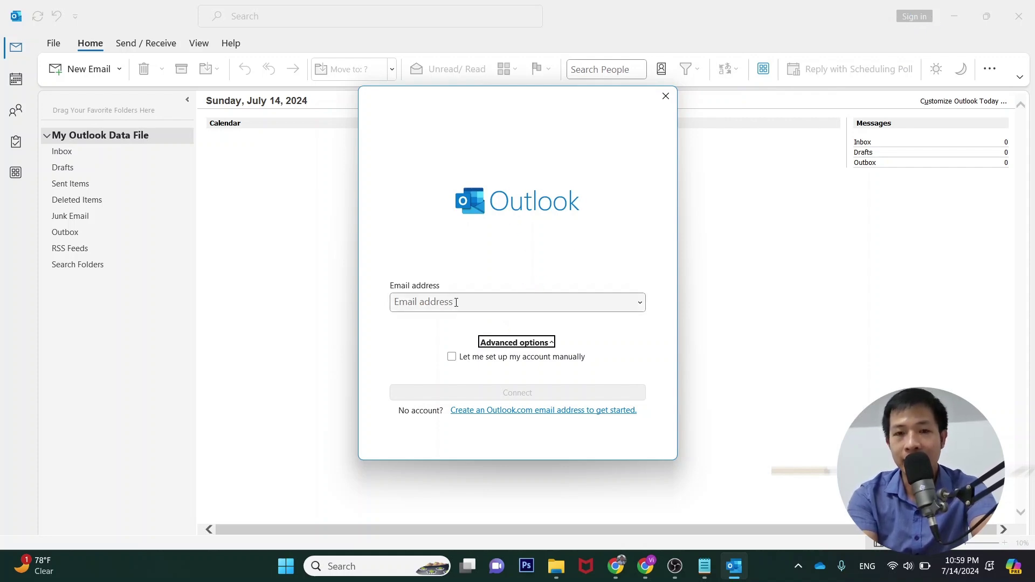
click(434, 302)
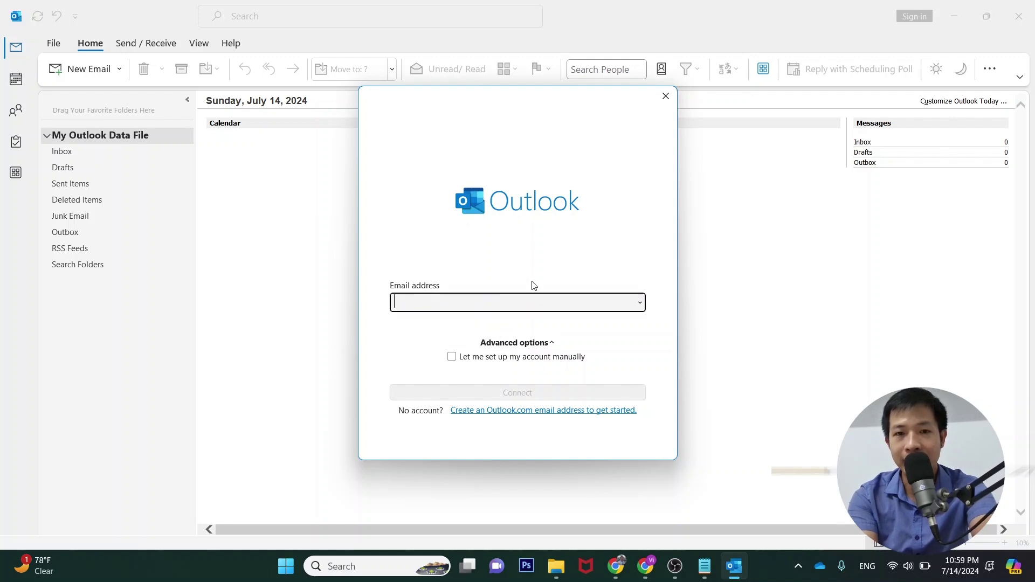
key(ctrl+v)
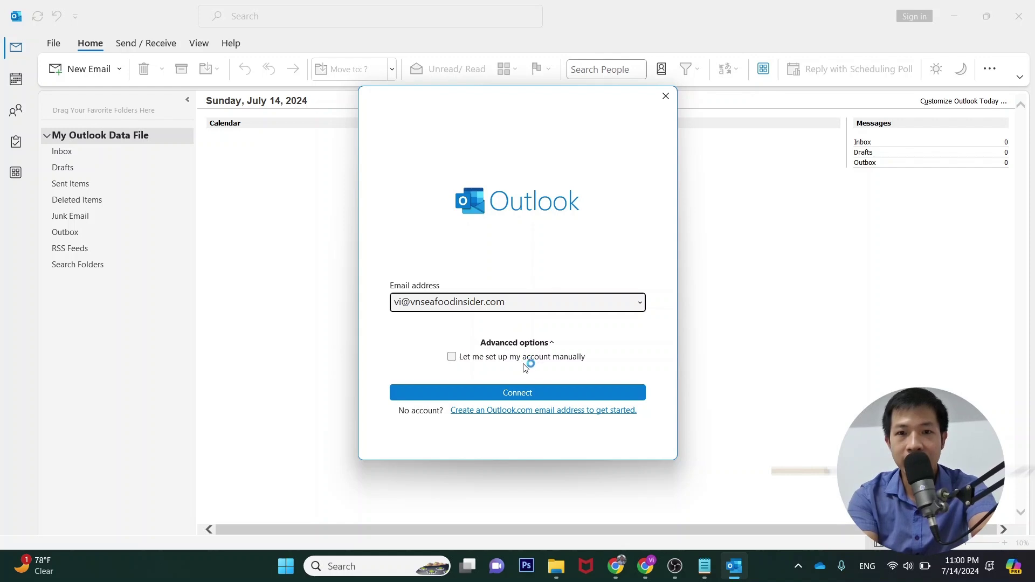
click(452, 358)
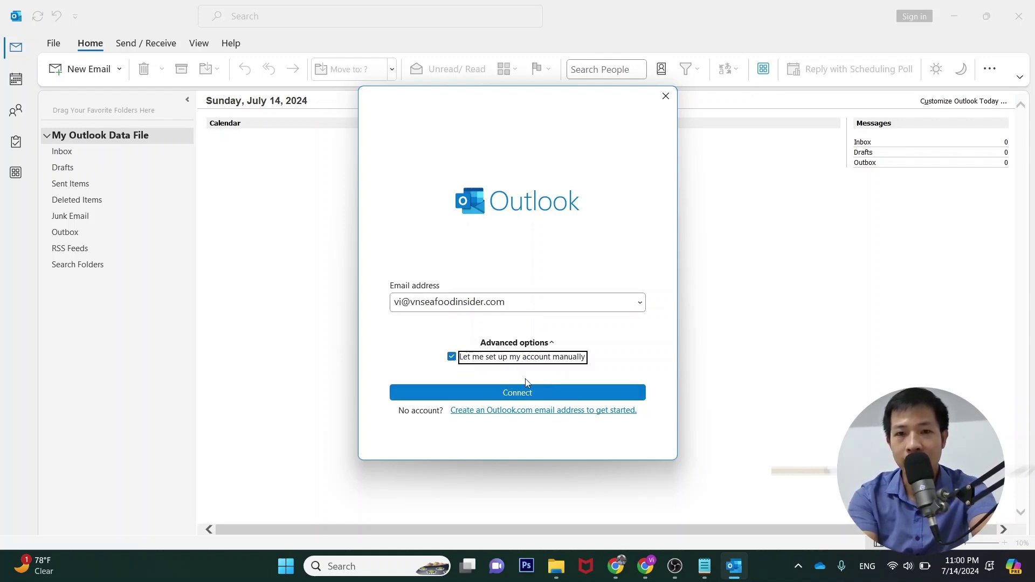
click(523, 396)
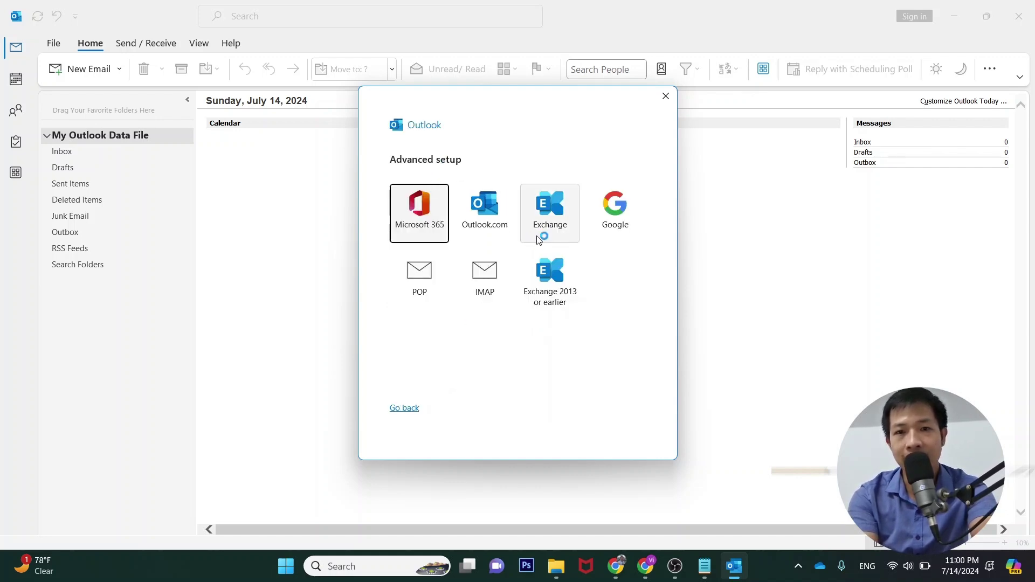
Choose IMAP, paste the mailbox password from Notepad, and connect the account
click(488, 294)
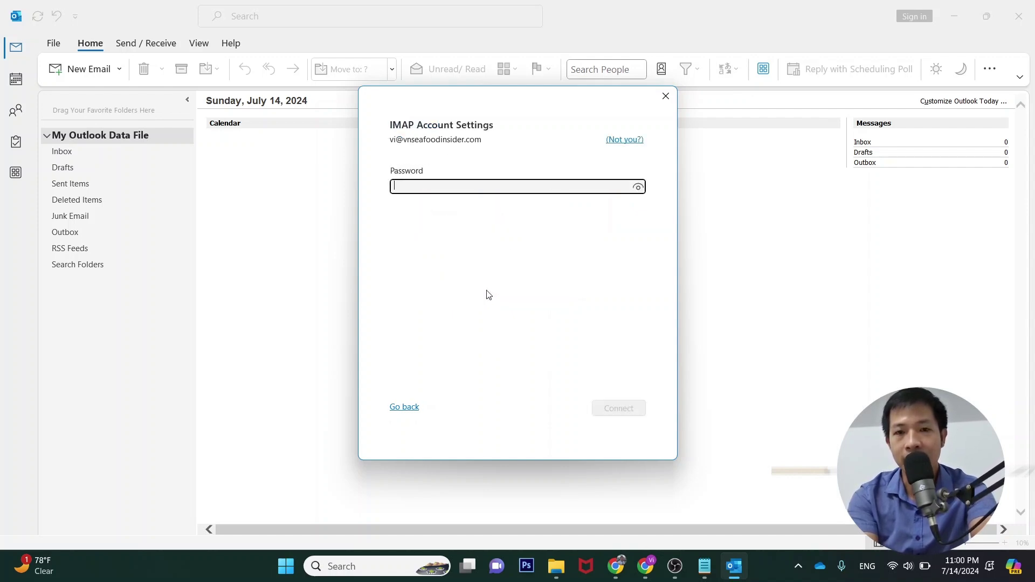
click(704, 566)
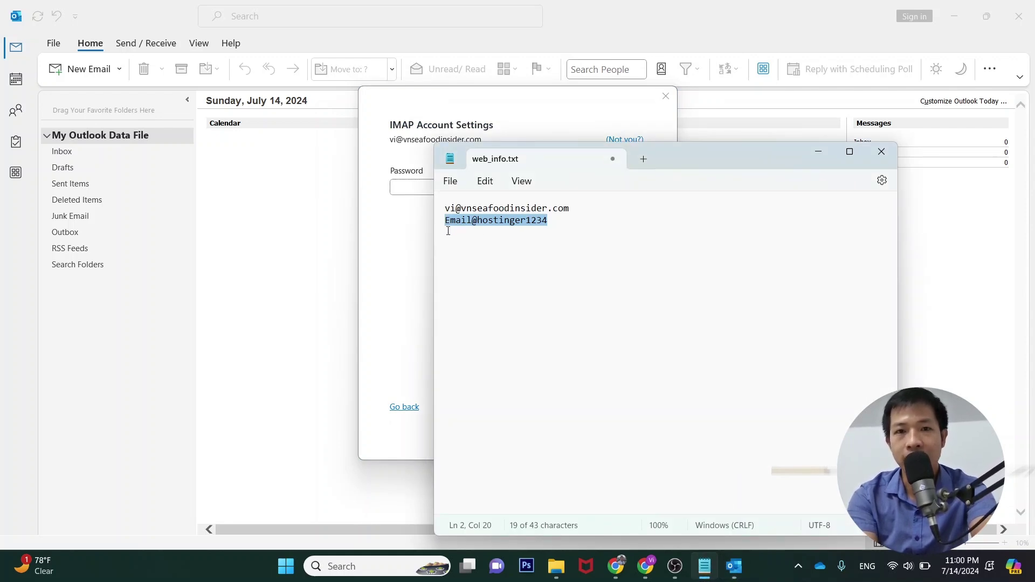
click(425, 196)
key(ctrl+v)
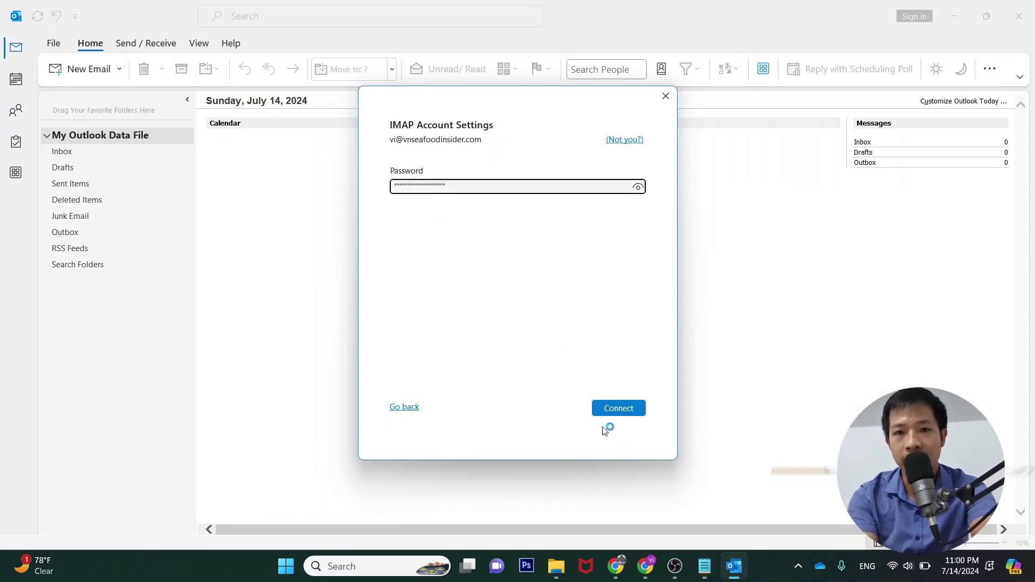
click(618, 411)
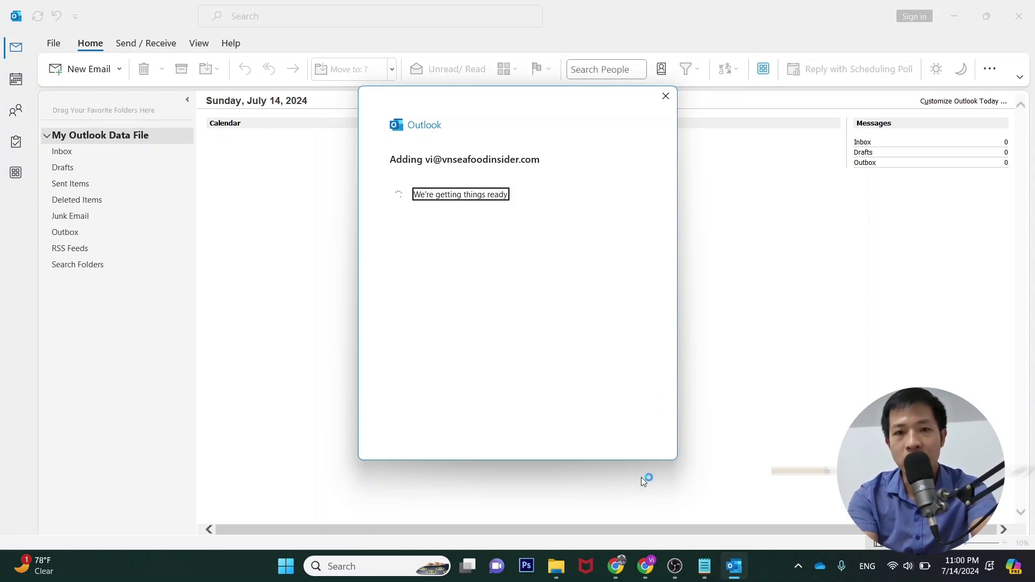
Dismiss Outlook's 'Account successfully added' dialog and bring back Hostinger's Outlook setup instructions in Chrome
click(649, 567)
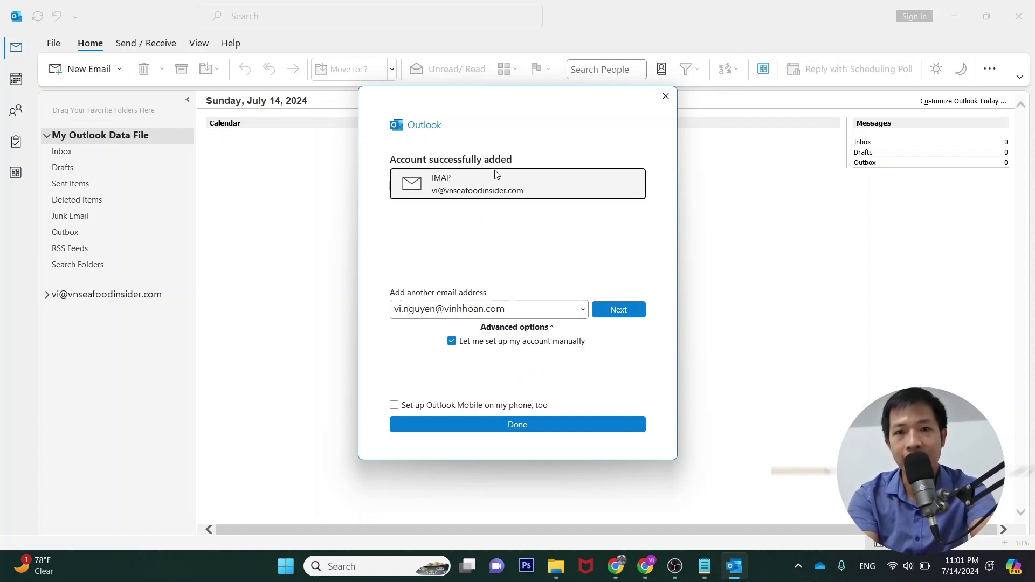
click(519, 424)
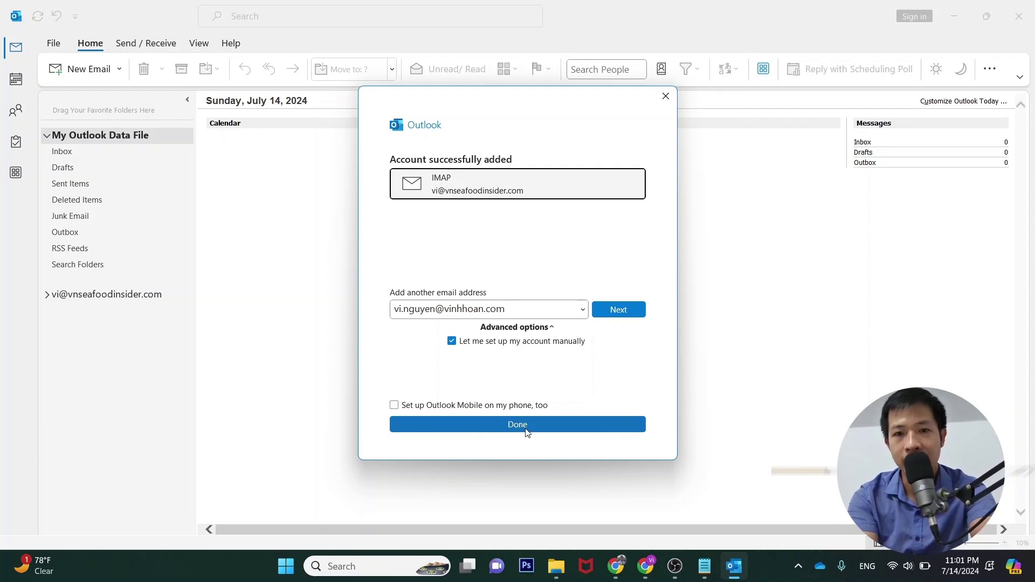
key(alt+Tab)
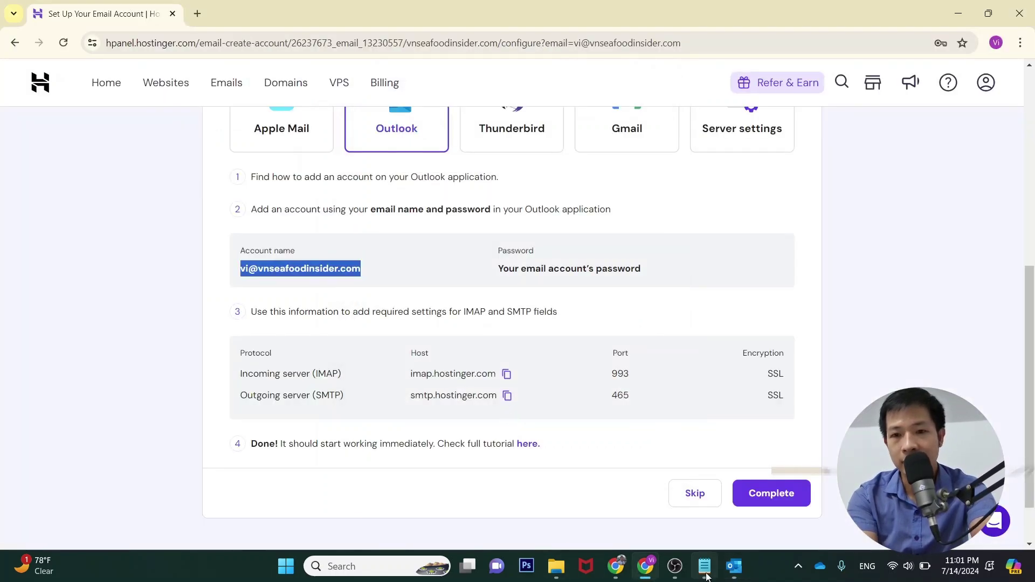
Collapse My Outlook Data File, then open the new mailbox's IMAP server settings via File > Account Settings
click(739, 571)
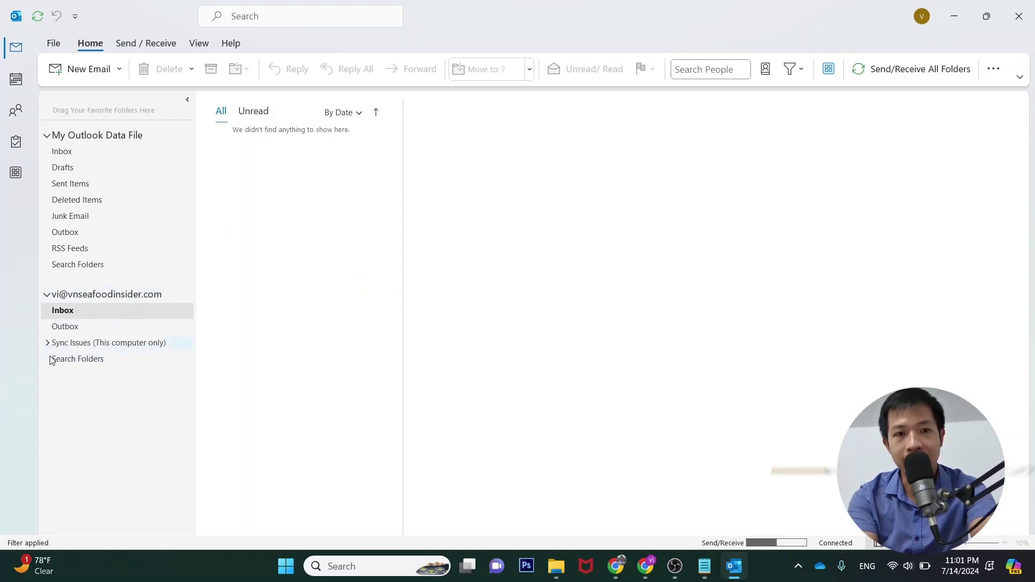
click(47, 135)
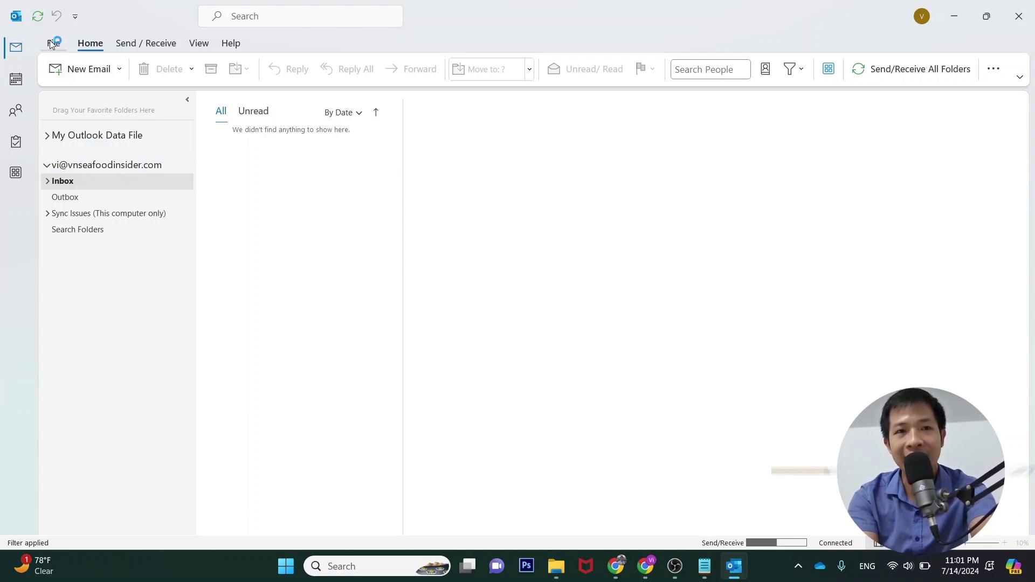
key(alt+Tab)
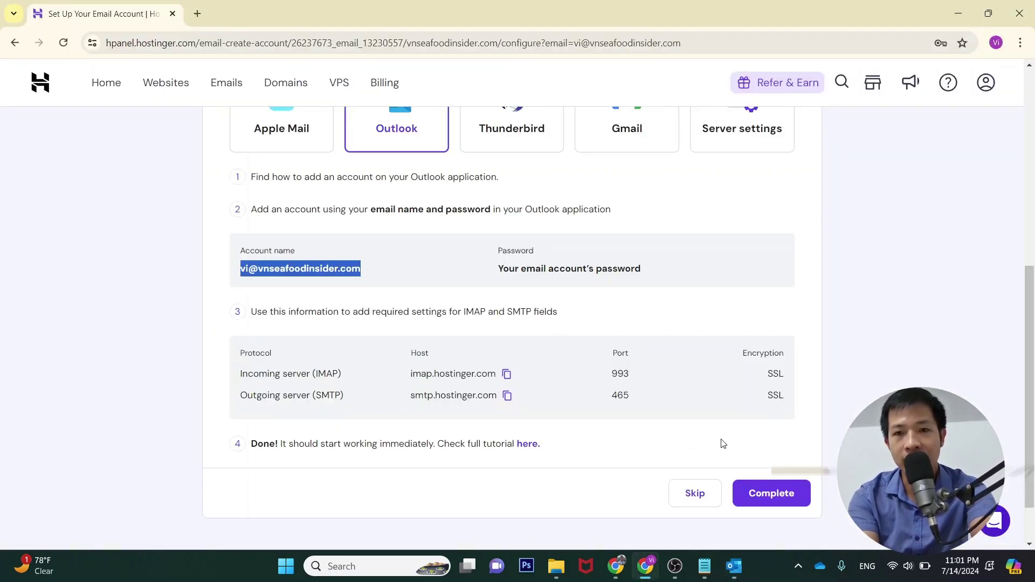
key(alt+Tab)
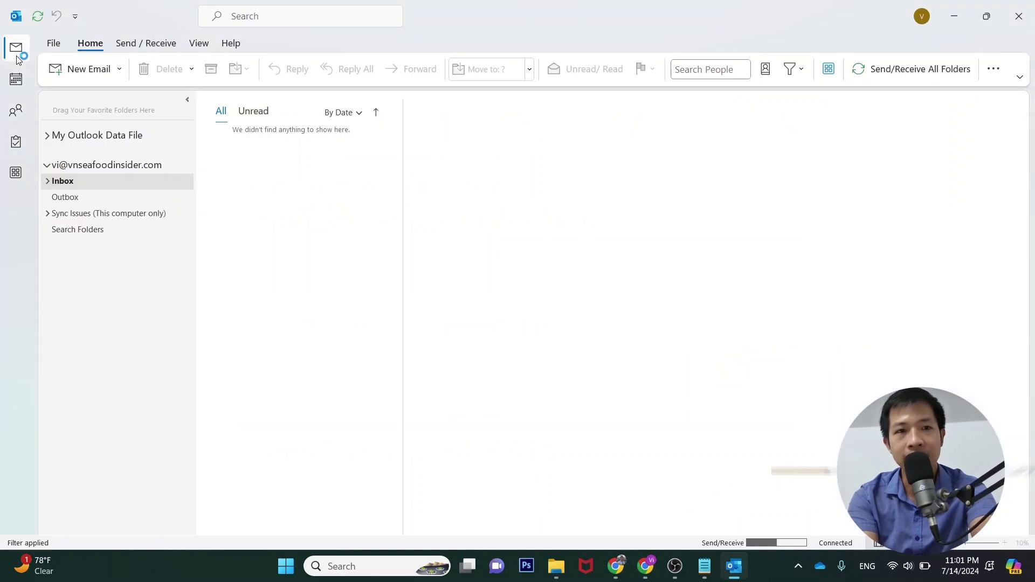
click(54, 44)
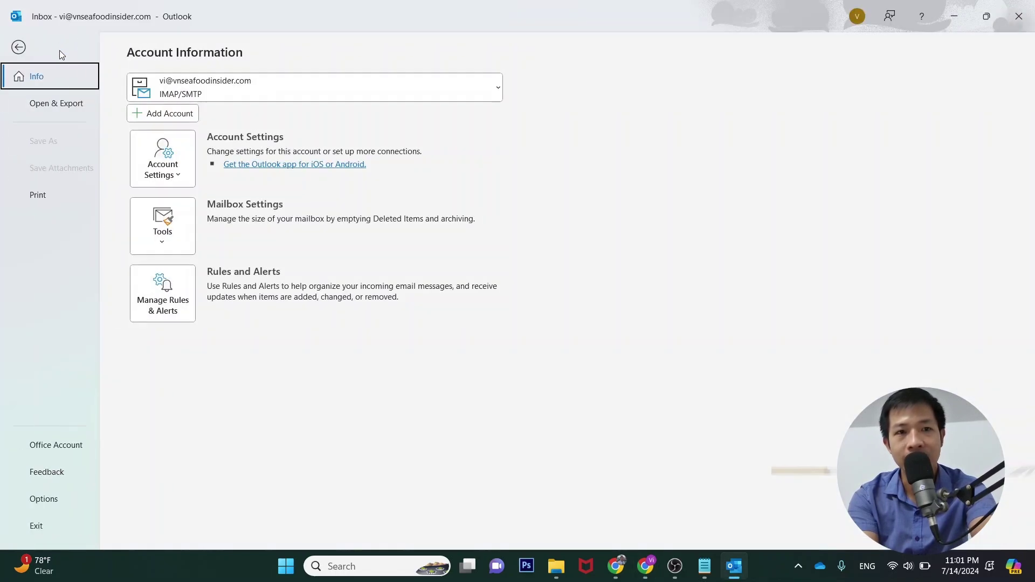
click(177, 176)
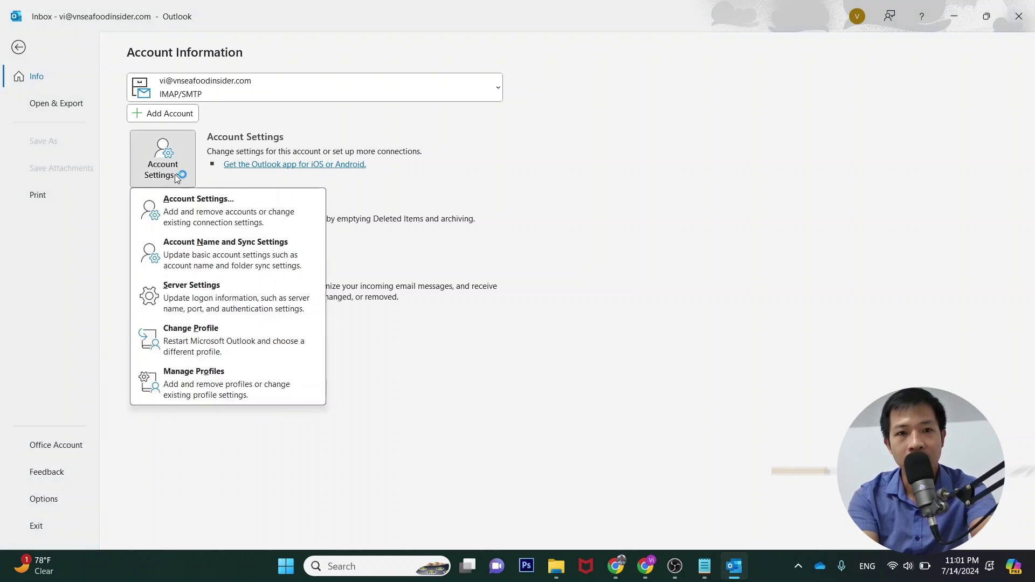
click(228, 304)
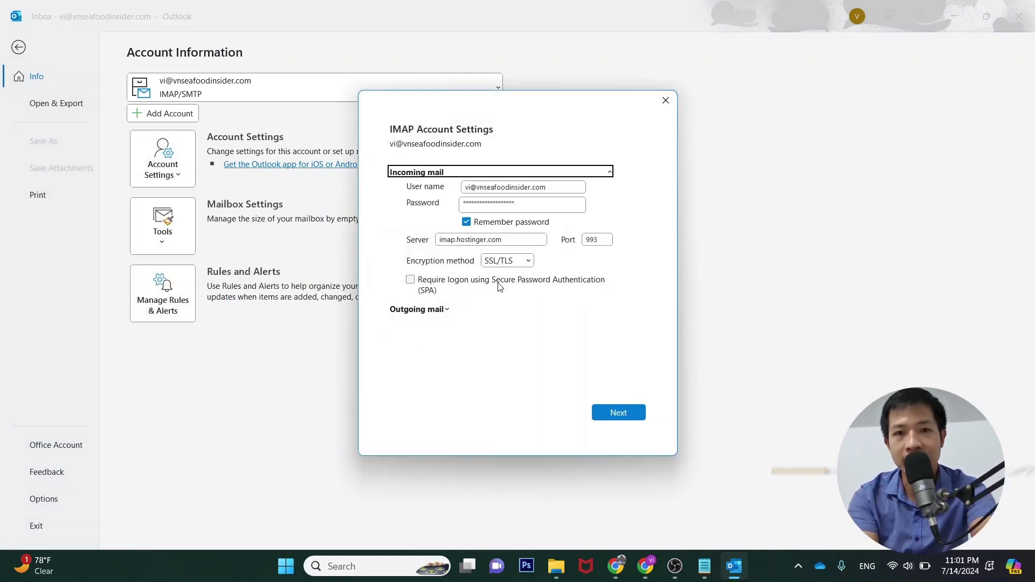
Replace the saved account password in the IMAP settings with the pasted password
key(alt+Tab)
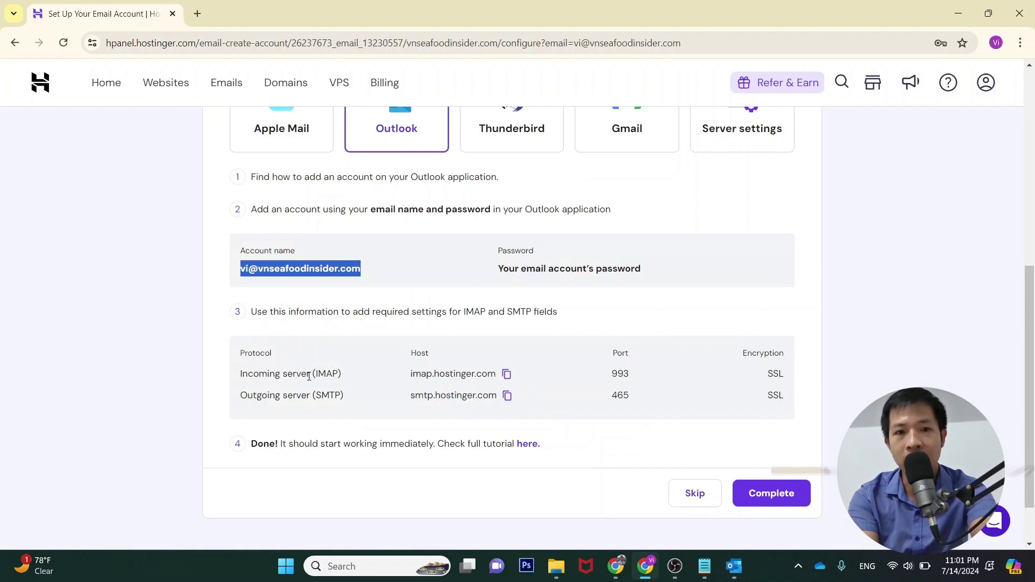
key(alt+Tab)
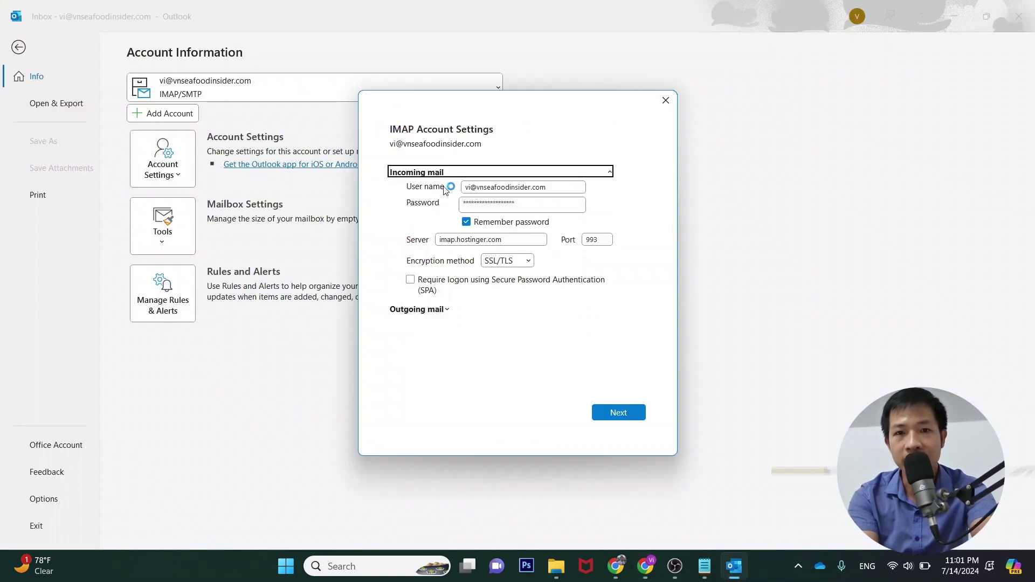
double_click(475, 203)
key(ctrl+v)
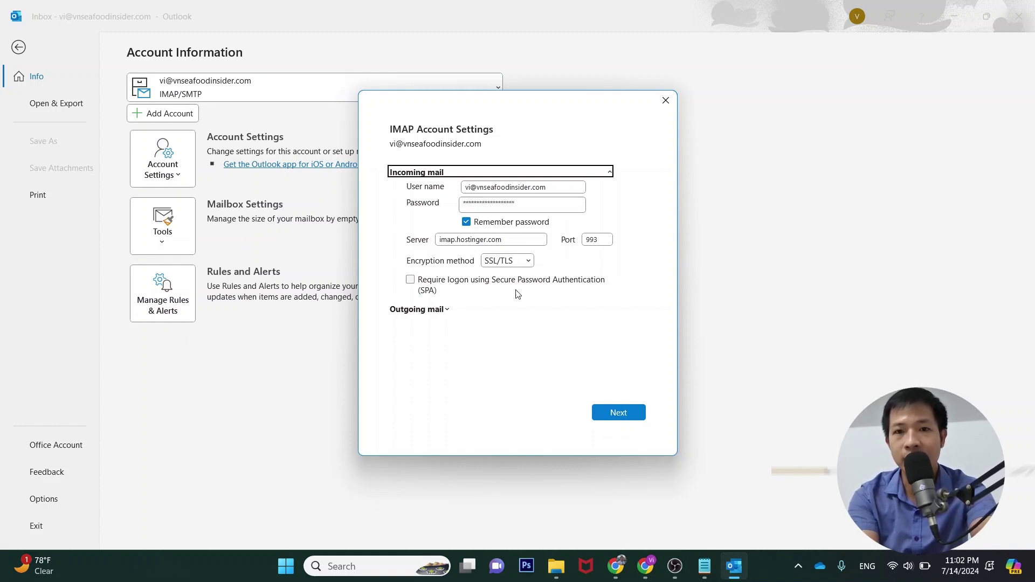
Verify incoming server imap.hostinger.com, port 993 against Hostinger's page and keep SSL/TLS encryption
key(alt+Tab)
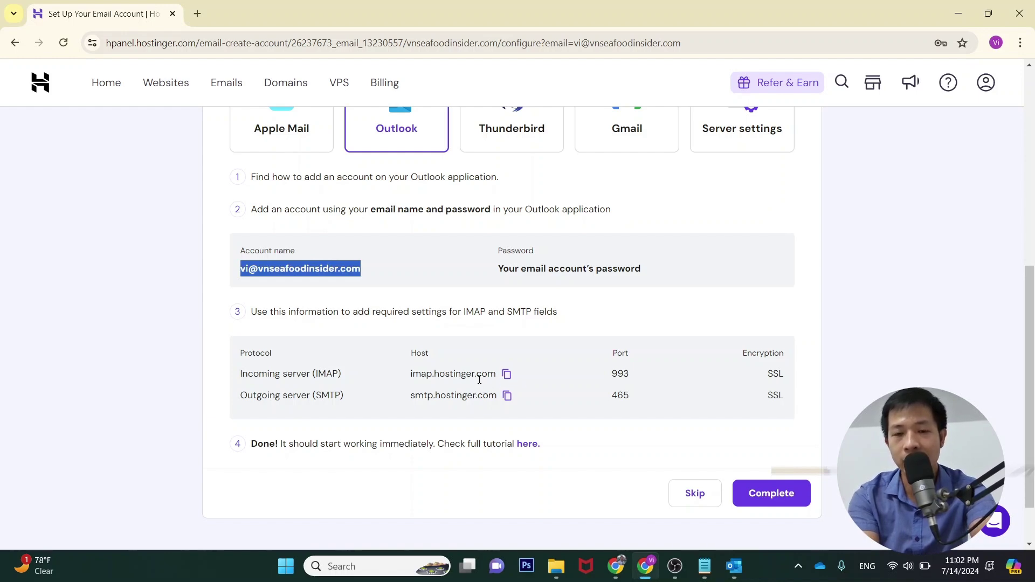
key(alt+Tab)
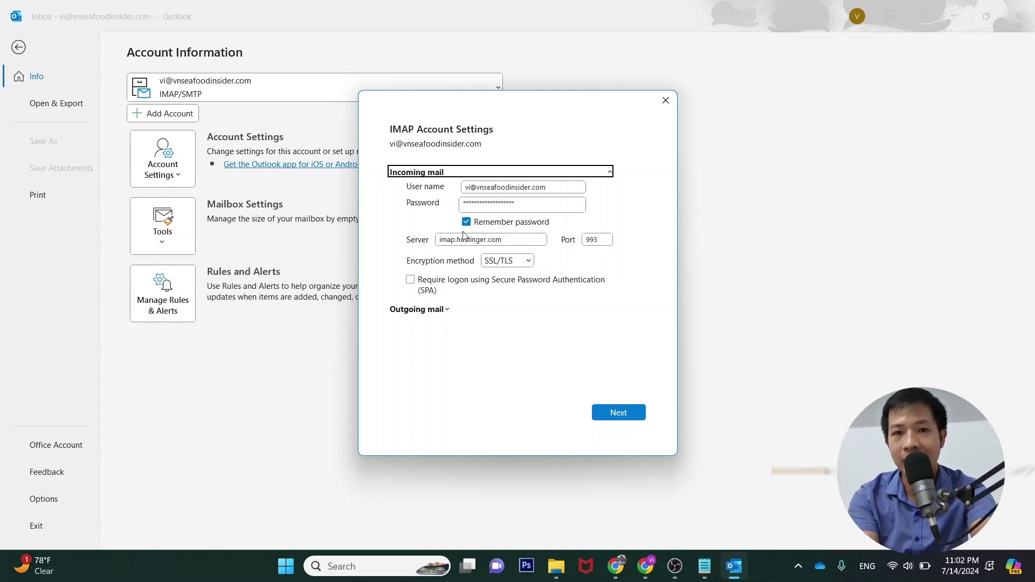
key(alt+Tab)
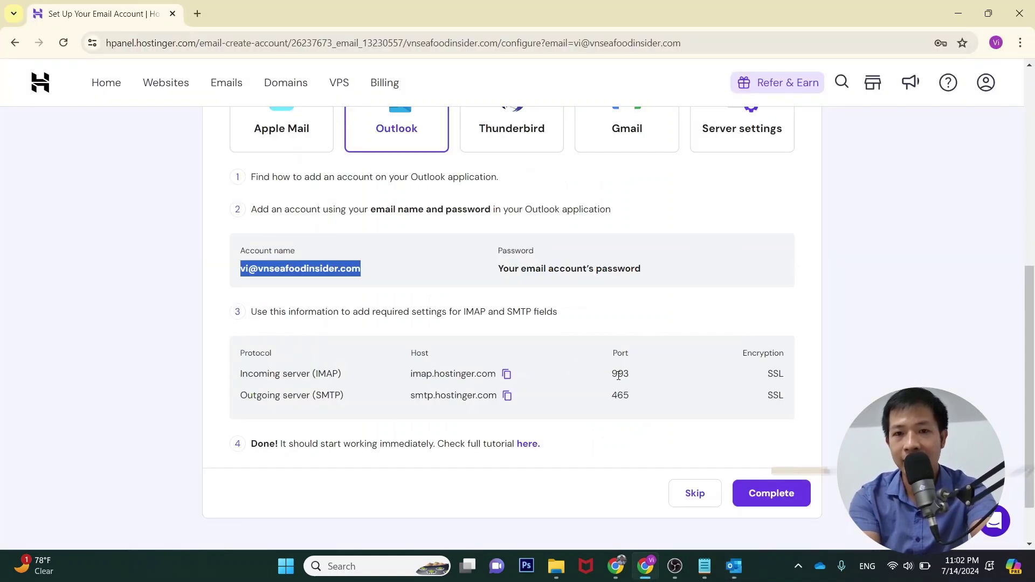
key(alt+Tab)
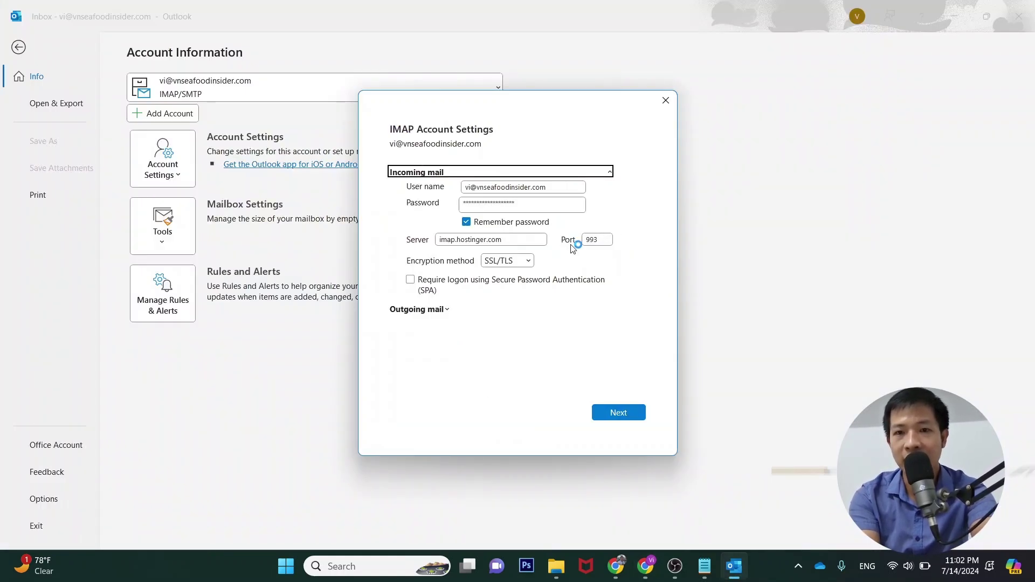
key(alt+Tab)
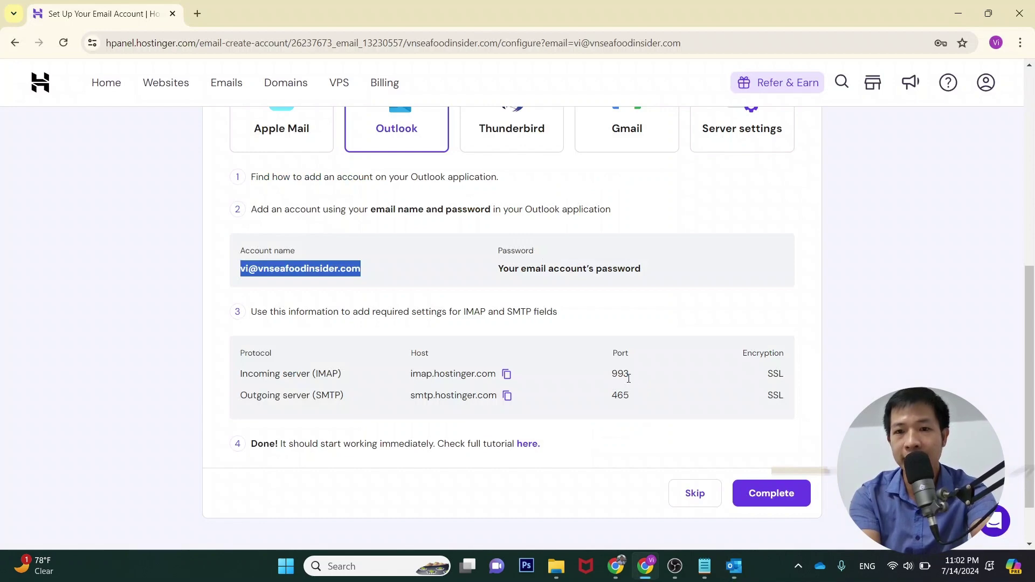
key(alt+Tab)
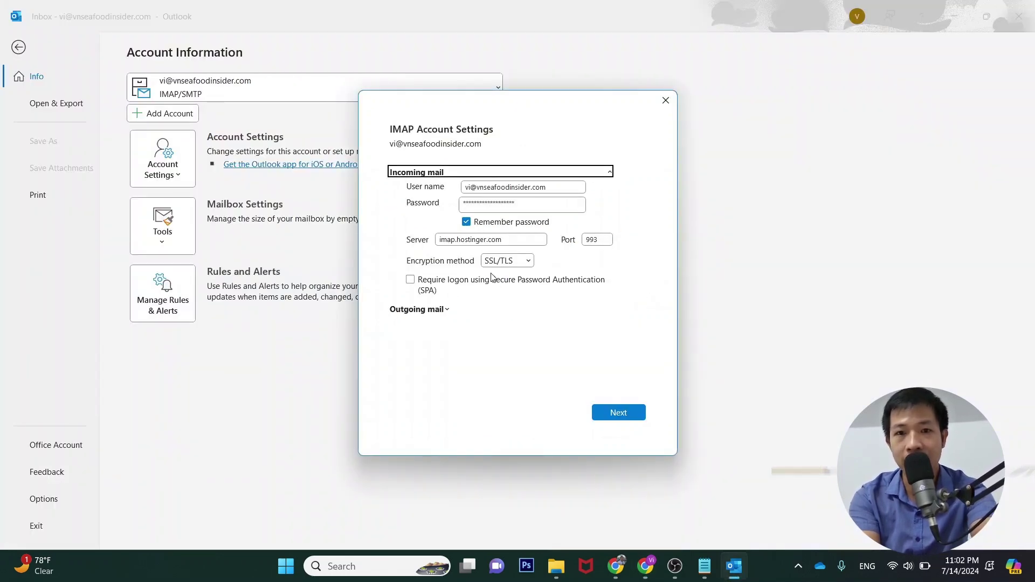
click(527, 260)
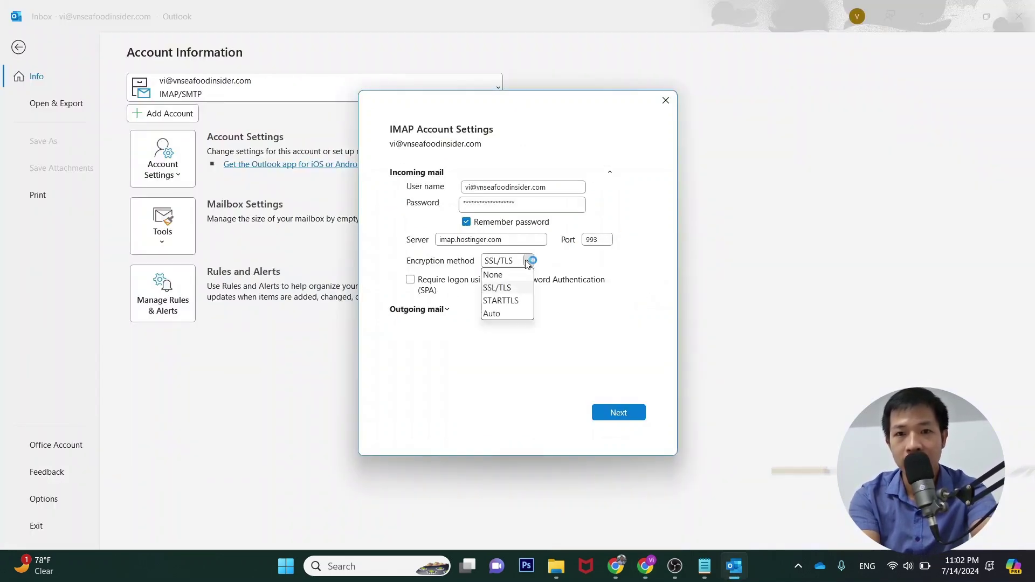
click(517, 290)
key(alt+Tab)
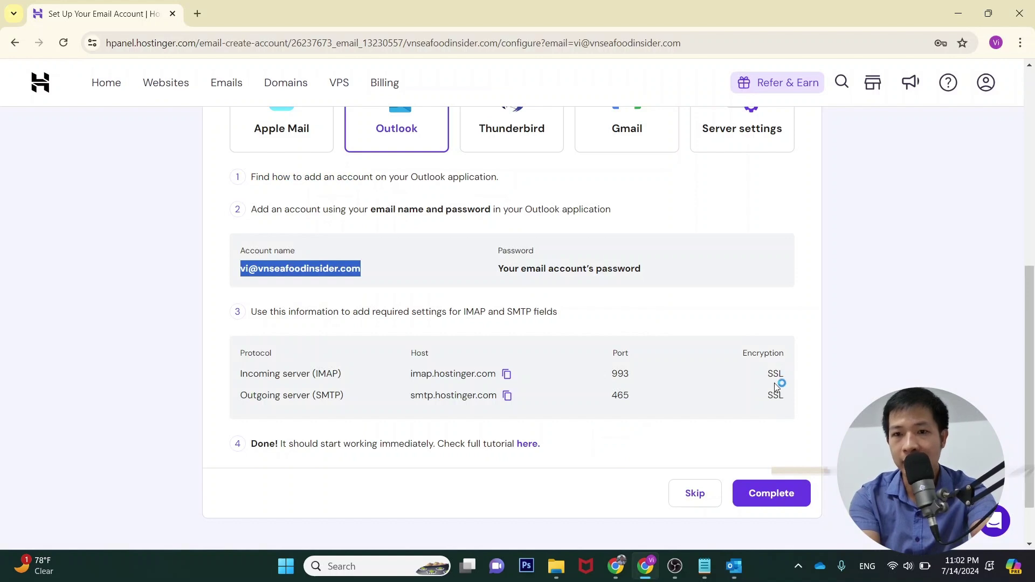
key(alt+Tab)
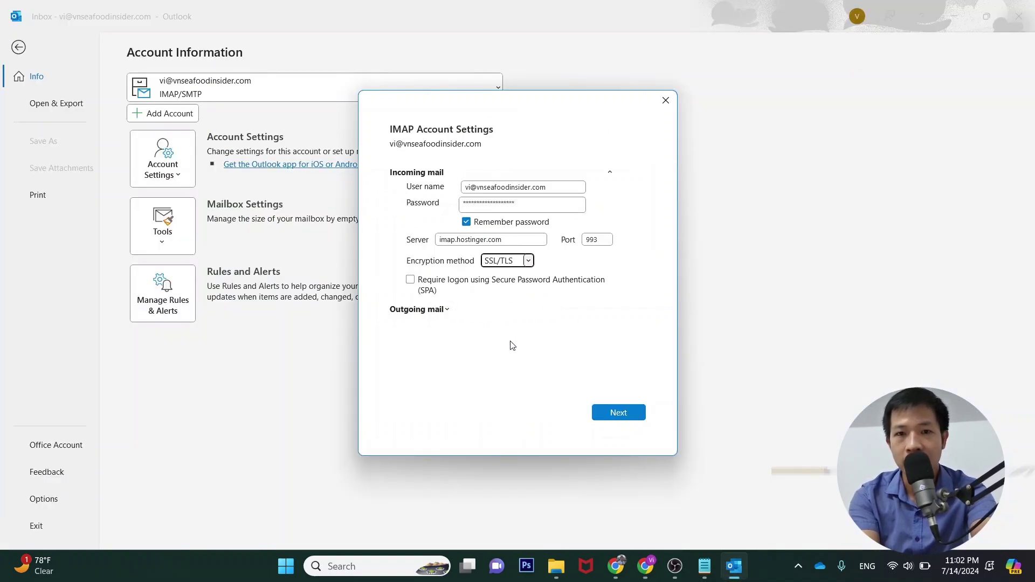
Confirm outgoing server smtp.hostinger.com on port 465 with SSL/TLS, then save the settings
click(447, 312)
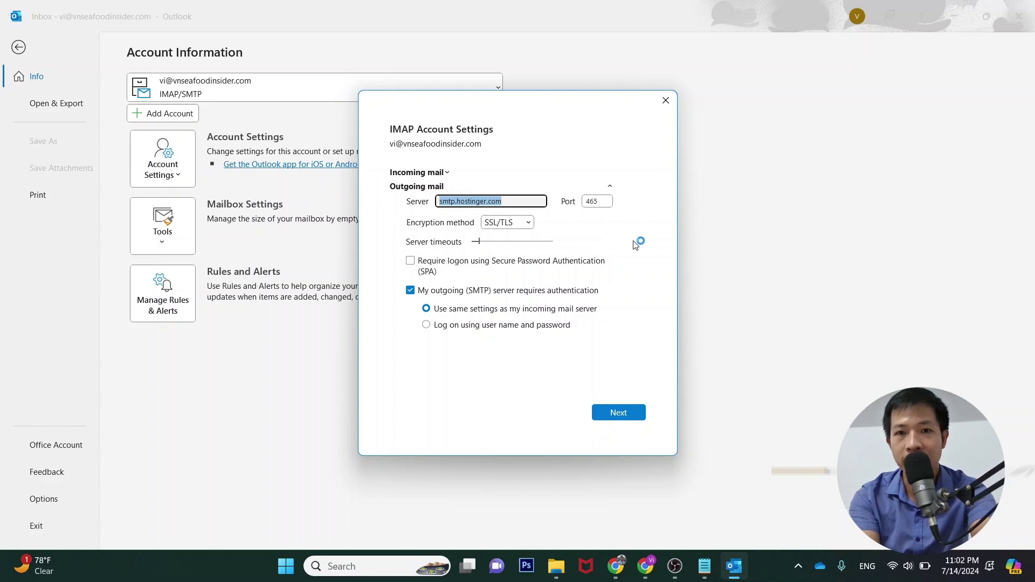
key(alt+Tab)
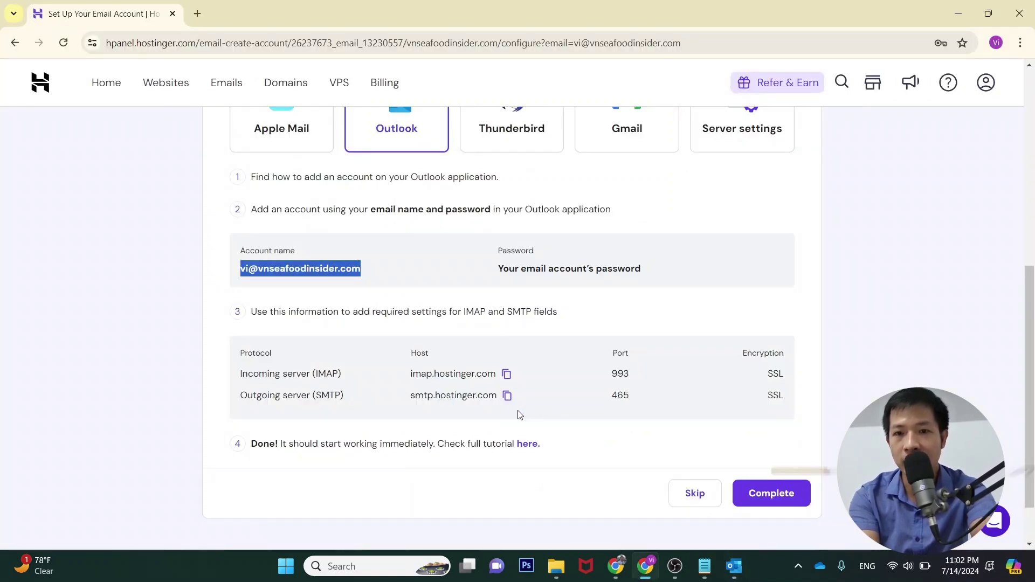
key(alt+Tab)
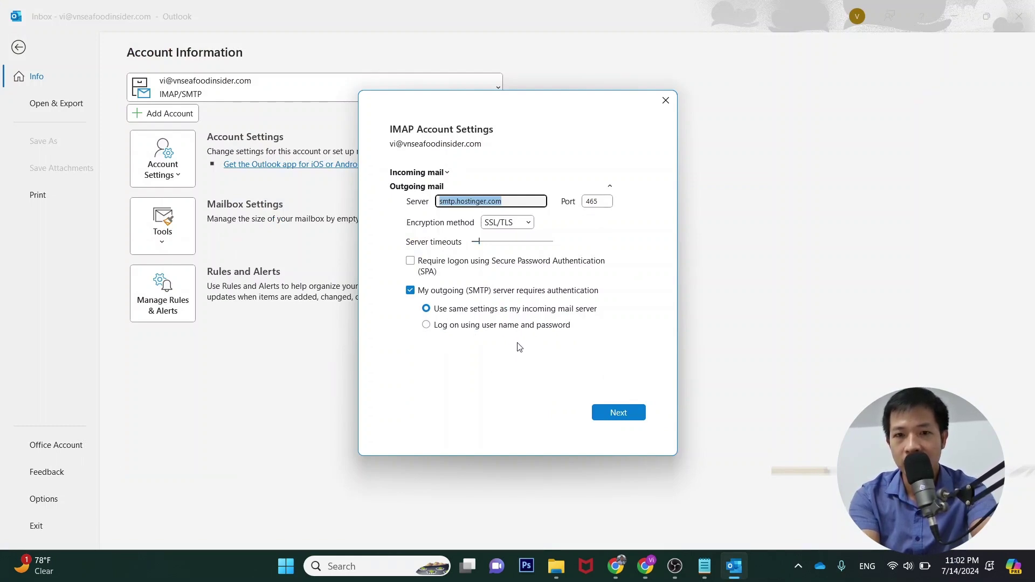
click(621, 414)
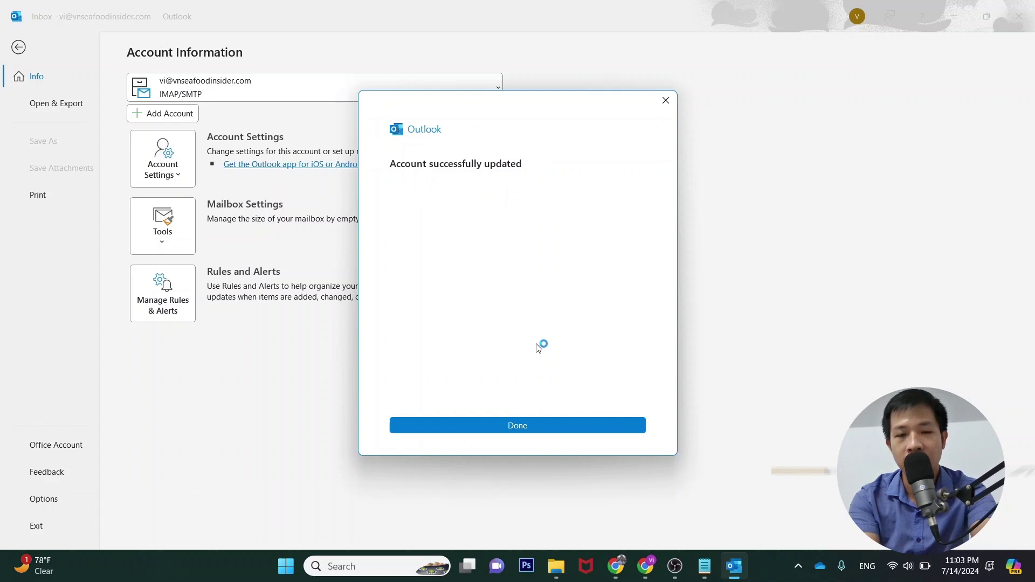
Close the account-updated confirmation and return to the new account's Inbox in Outlook's mail view
click(532, 427)
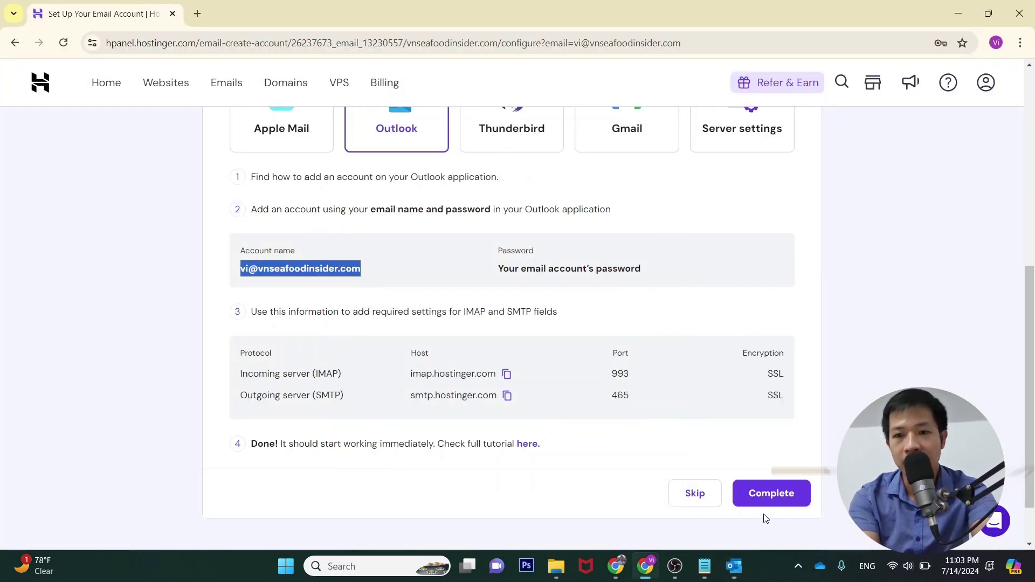
click(736, 566)
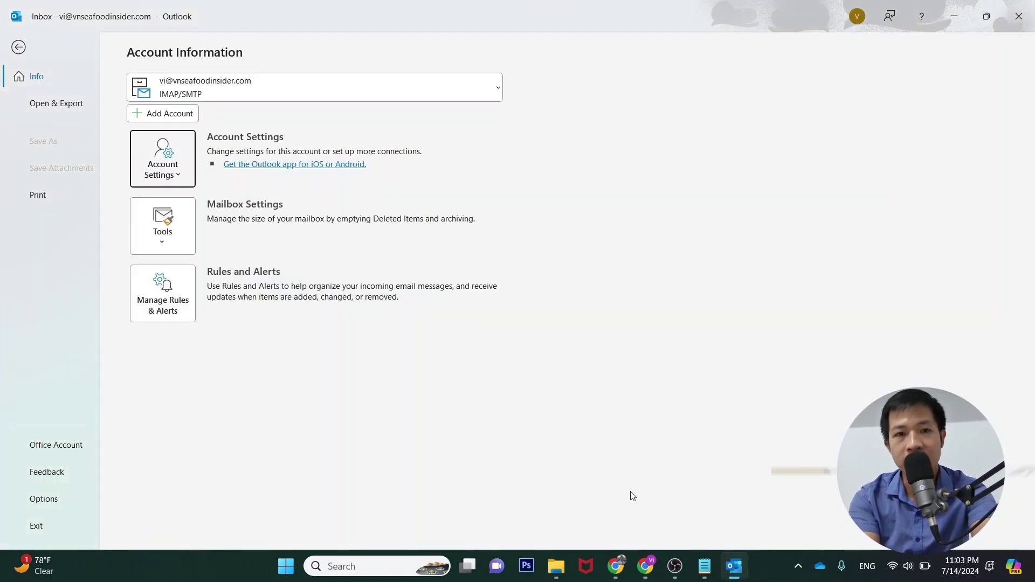
click(19, 48)
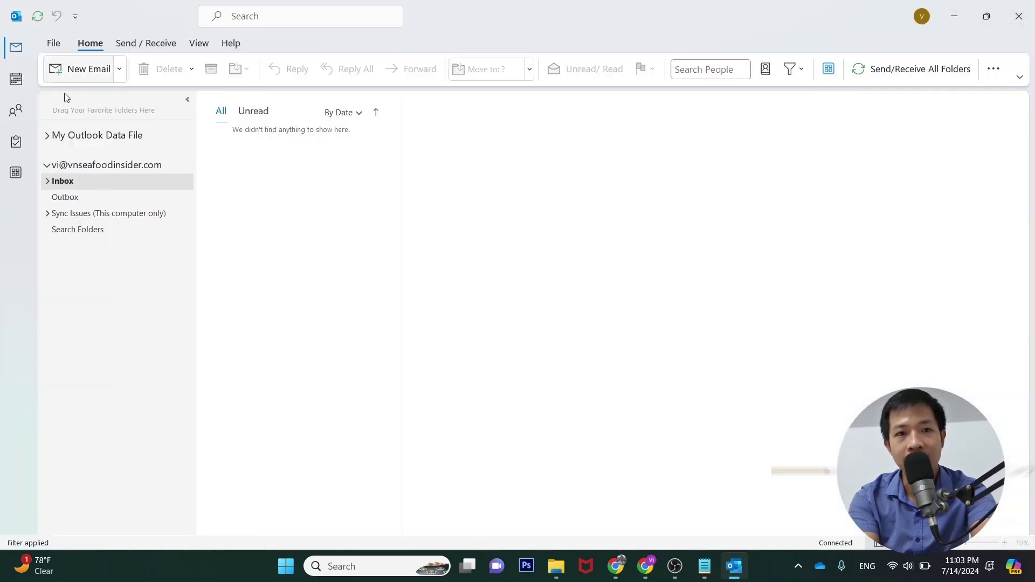
click(69, 197)
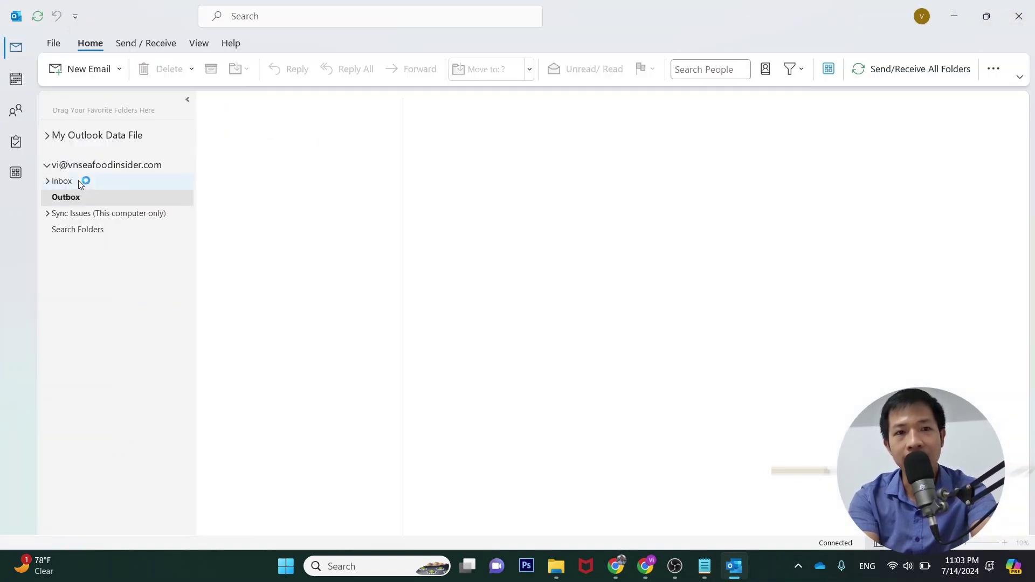
click(75, 181)
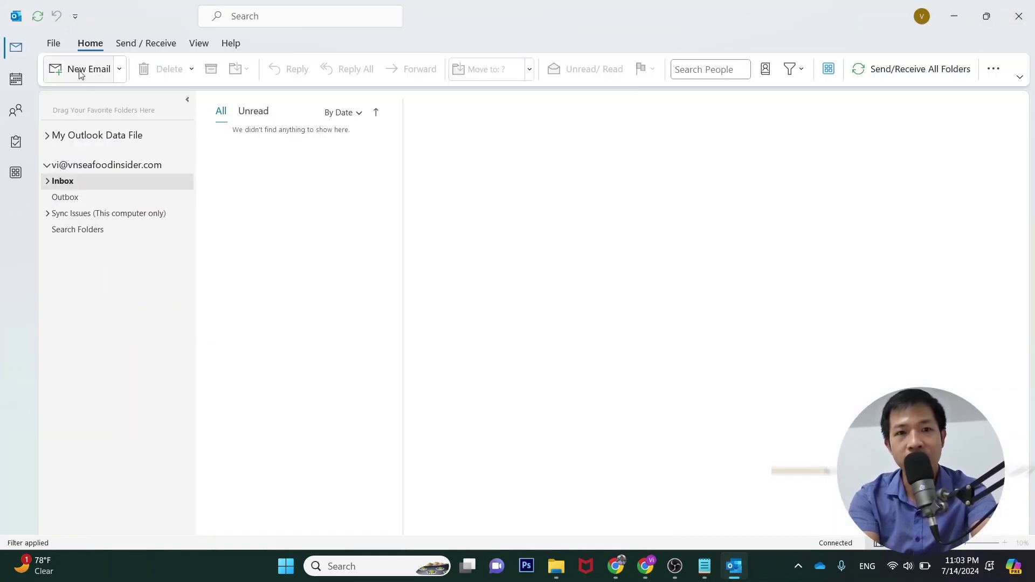
Start a new email to the suggested Gmail contact with subject "Test lần 2"
click(79, 72)
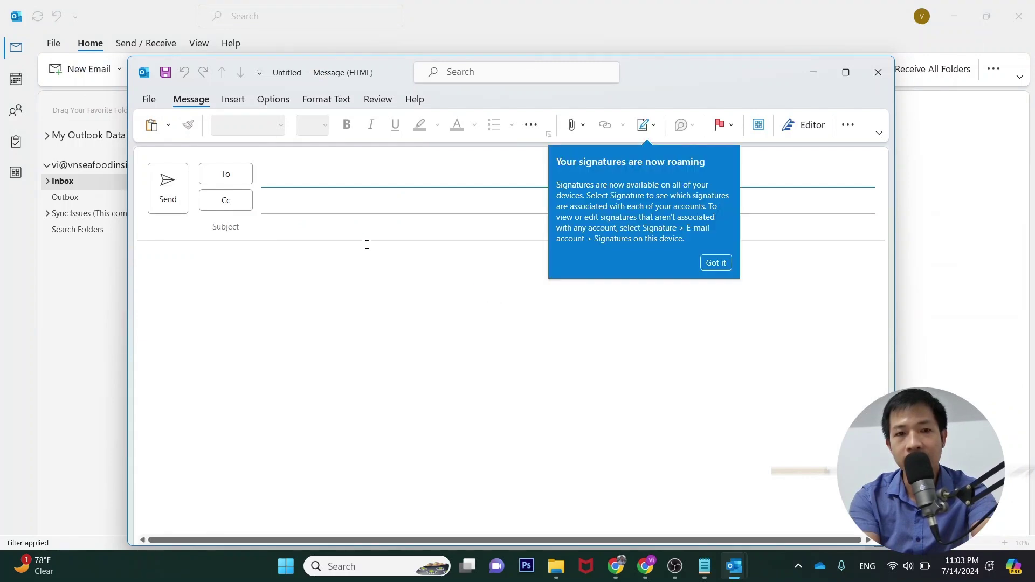
click(280, 177)
text(van)
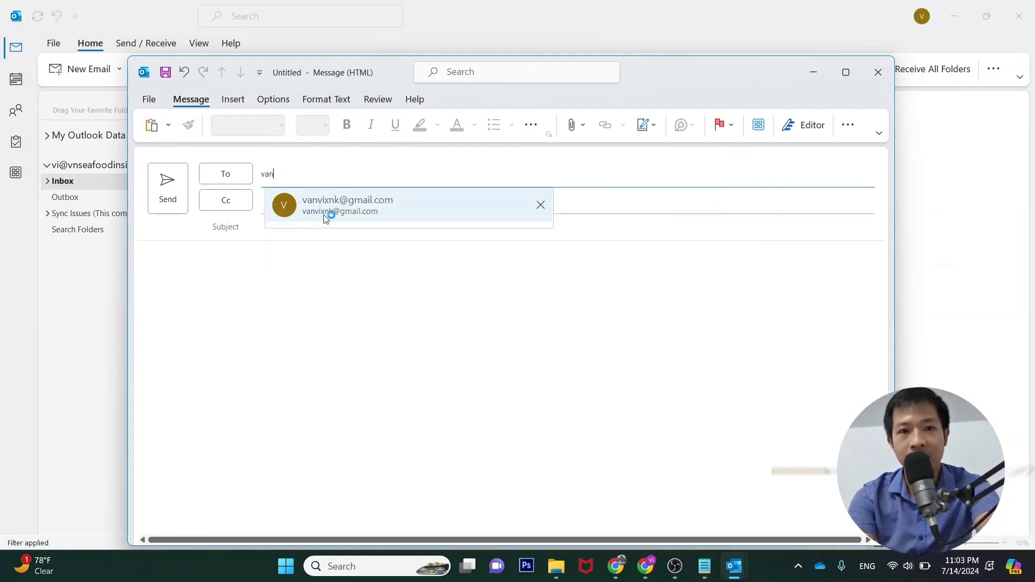
click(331, 211)
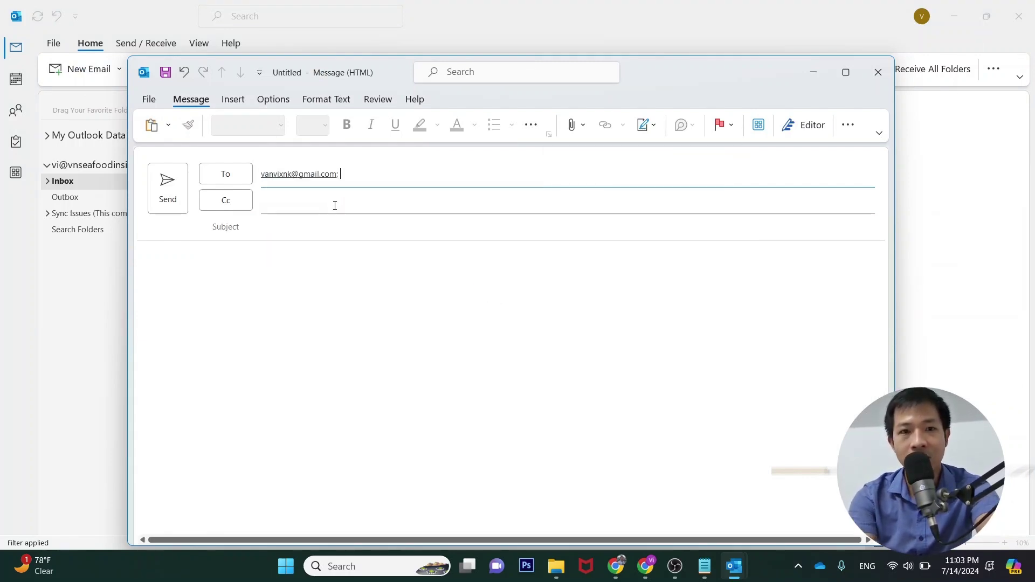
click(276, 223)
text(Test lần 2)
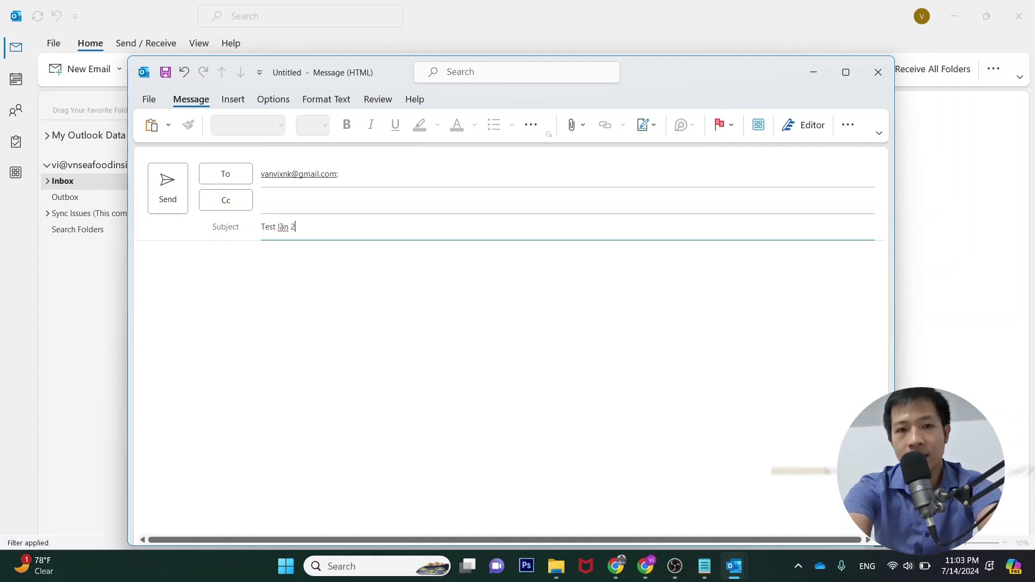
Write a short body asking the recipient to check this testing email, then send it
click(254, 270)
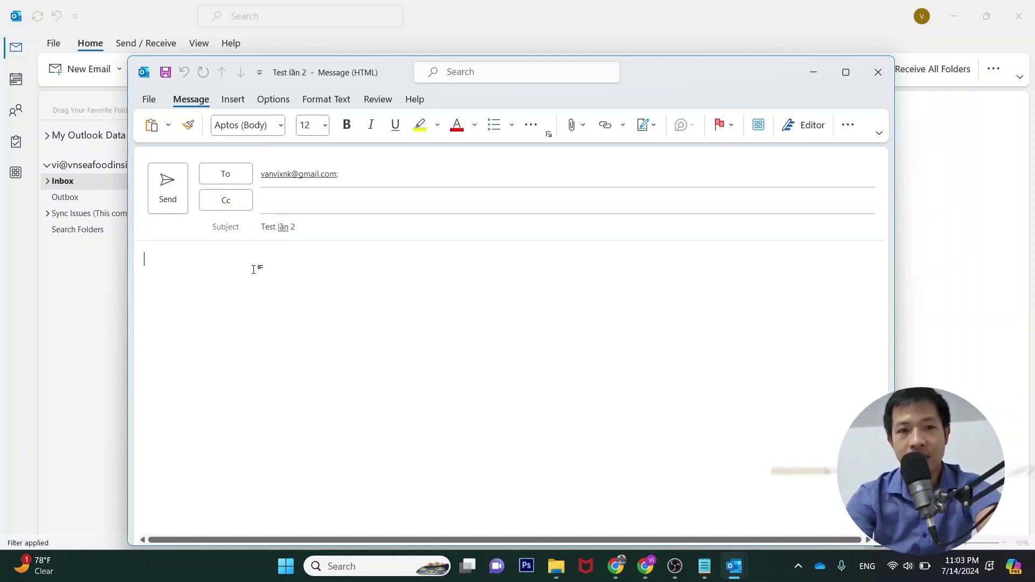
text(Hi Vi)
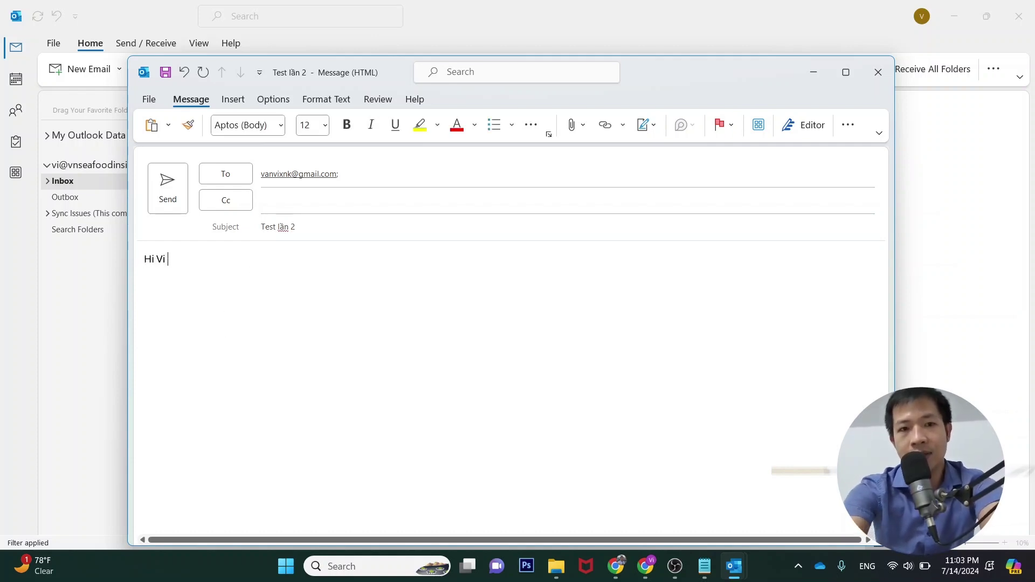
text(Pleasse)
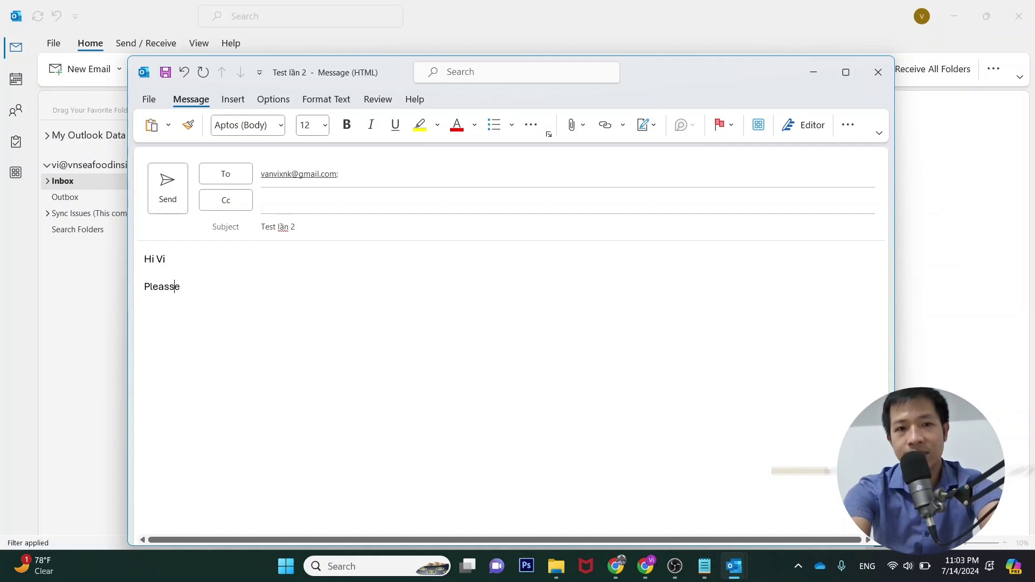
key(BackSpace)
key(BackSpace)
text(e check t)
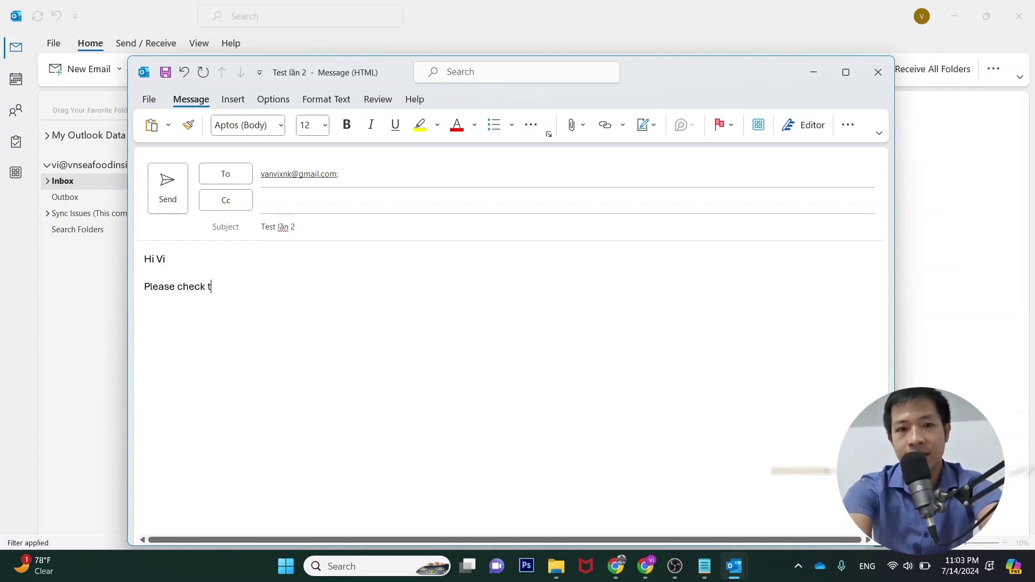
text(his emai)
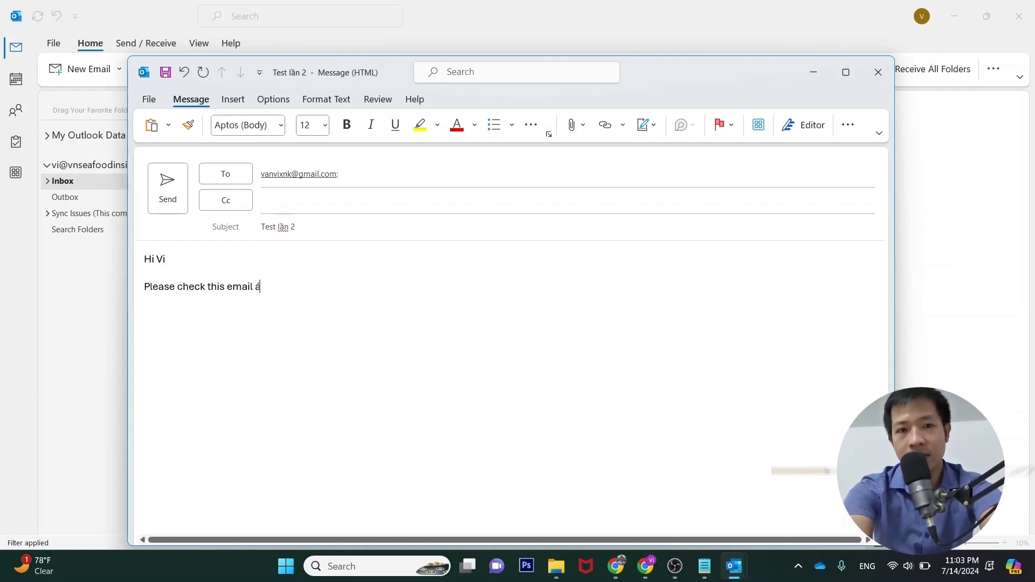
text(l as testing emi)
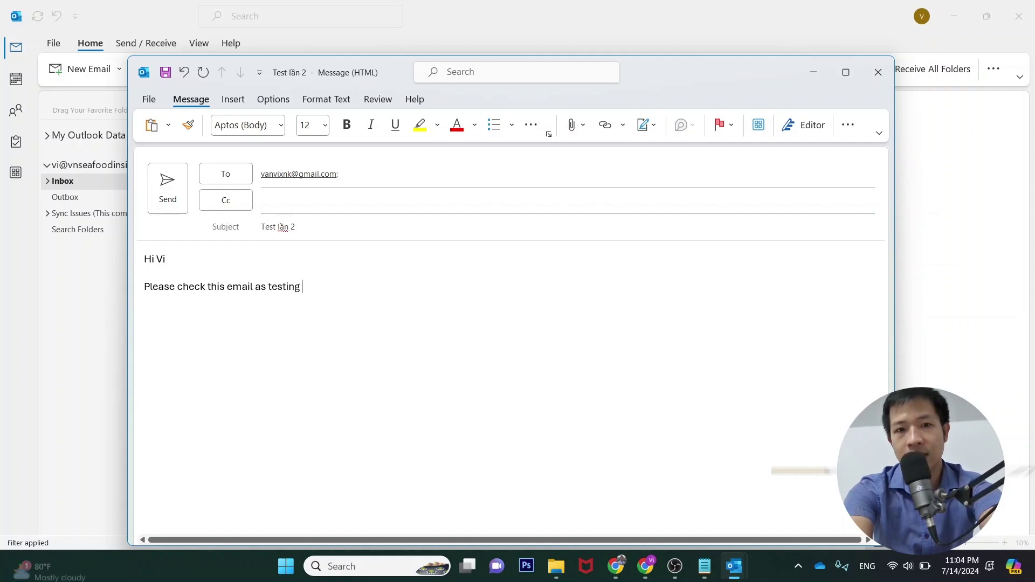
key(BackSpace)
key(BackSpace)
text(mail )
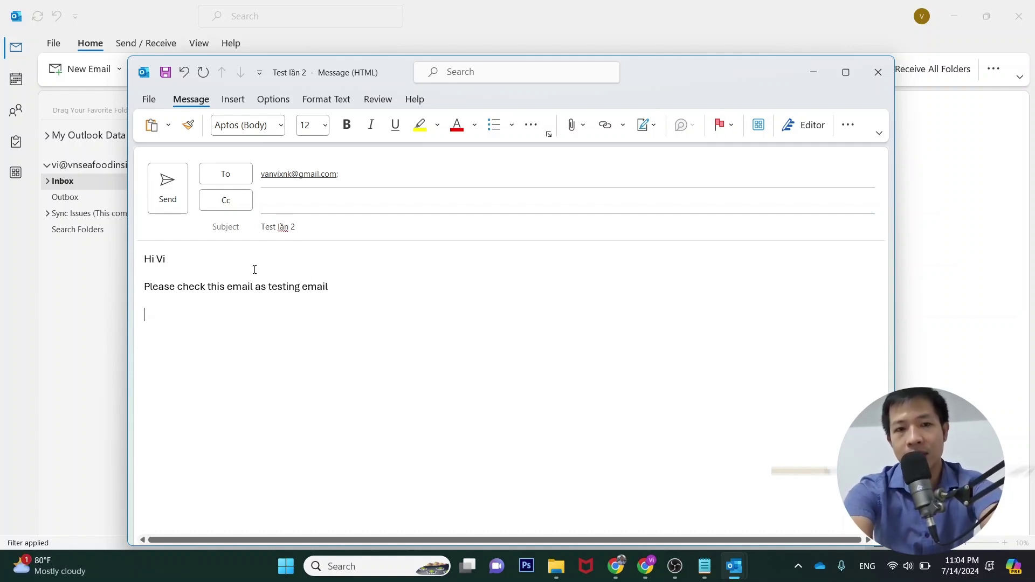
text(Thank yo)
key(BackSpace)
text(you.)
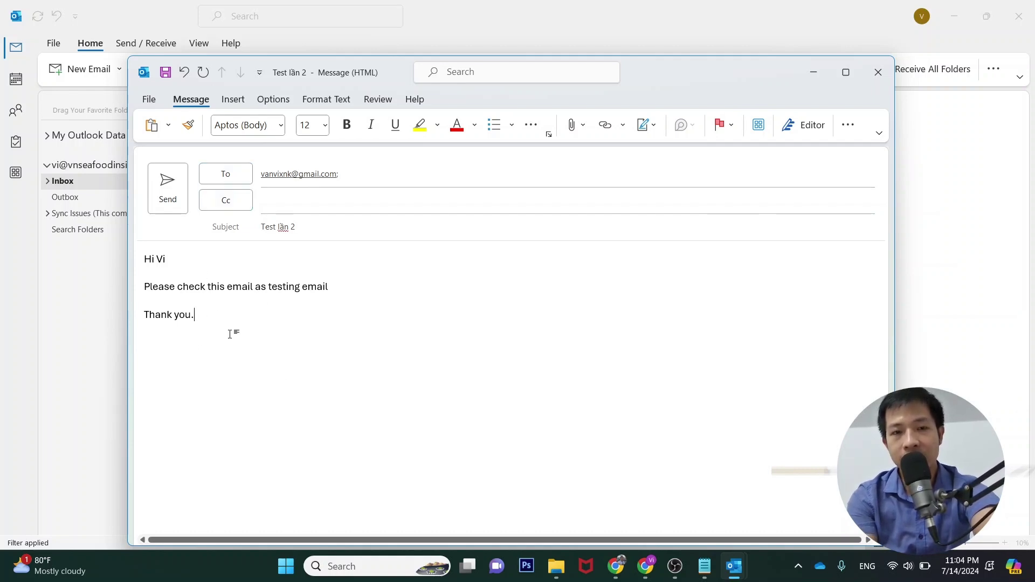
click(172, 200)
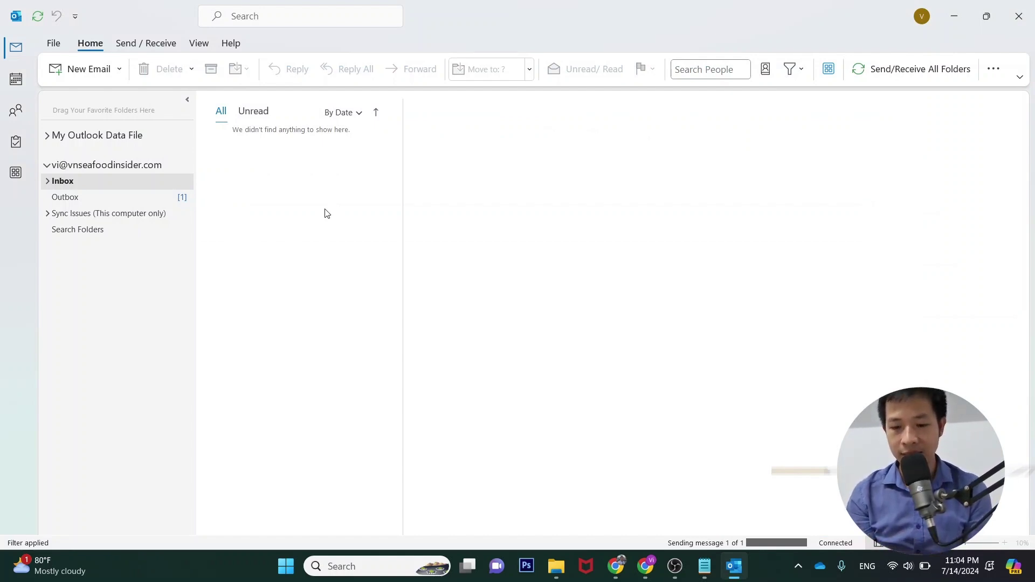
Check the account's Outbox, then the Sent Items and Deleted Items folders of My Outlook Data File
click(72, 199)
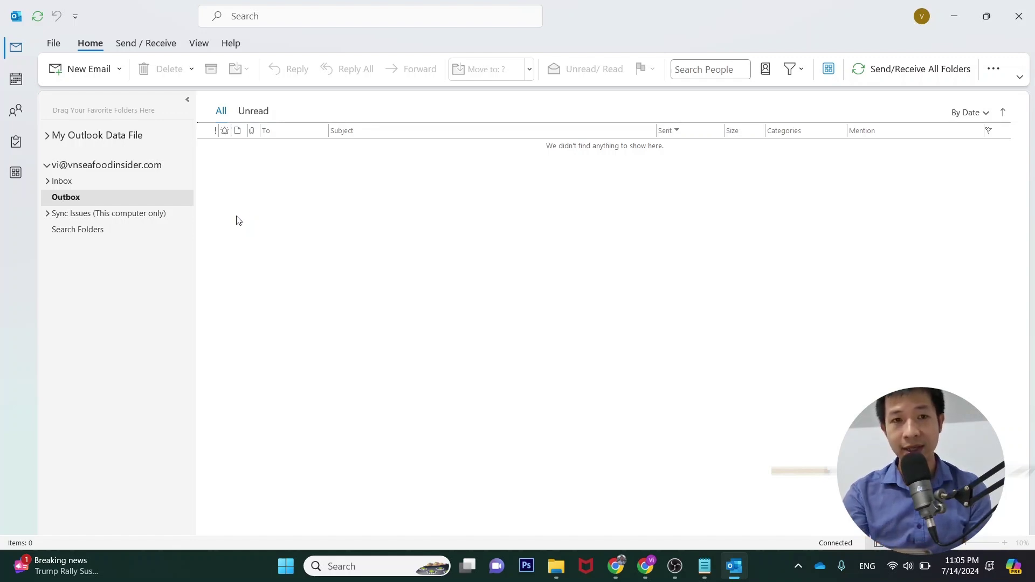
click(48, 136)
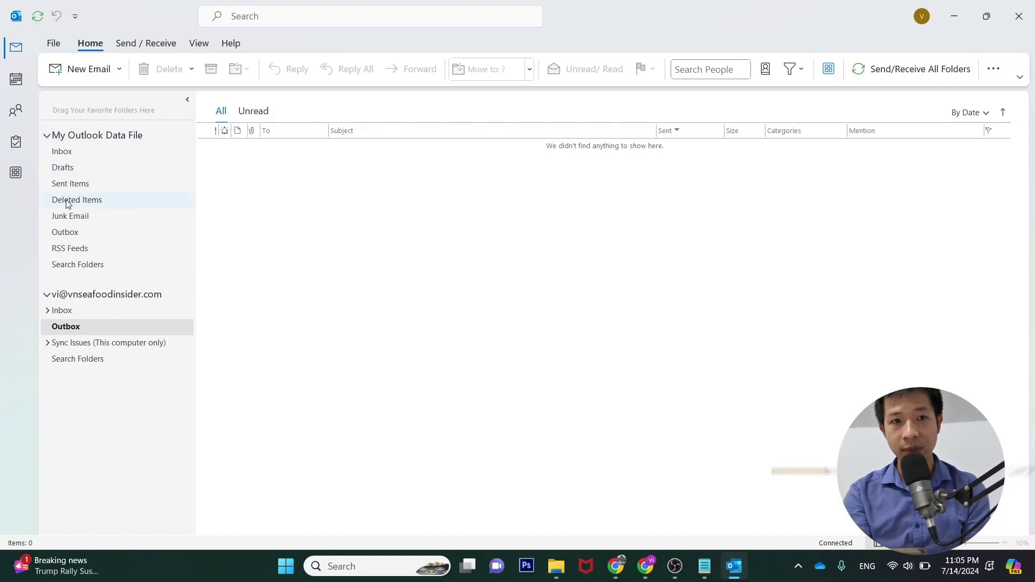
click(81, 184)
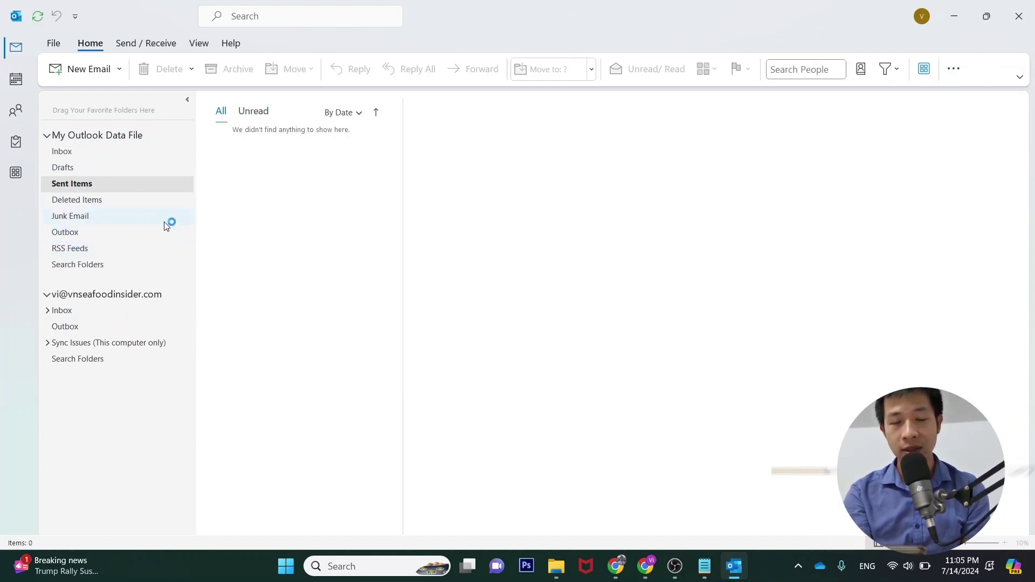
click(95, 205)
click(82, 186)
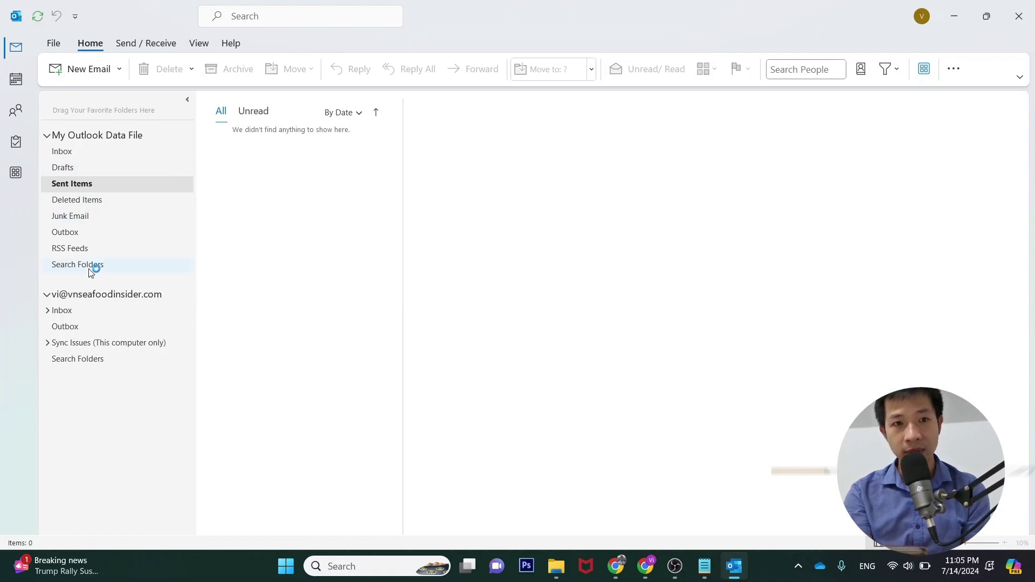
Expand the account's Inbox subfolders, read "Test lần 2" in Sent, then return to the Inbox
click(48, 311)
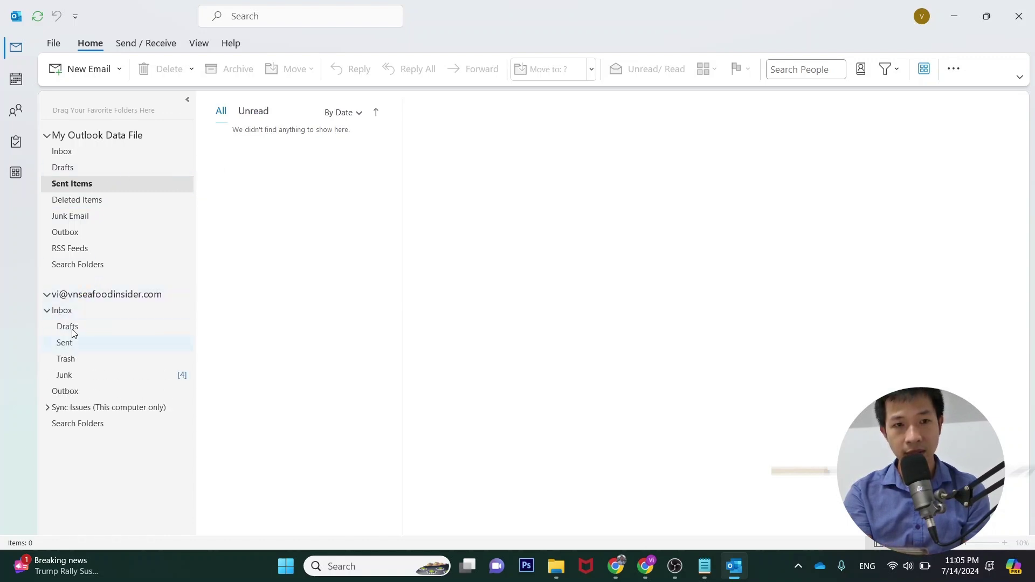
click(47, 135)
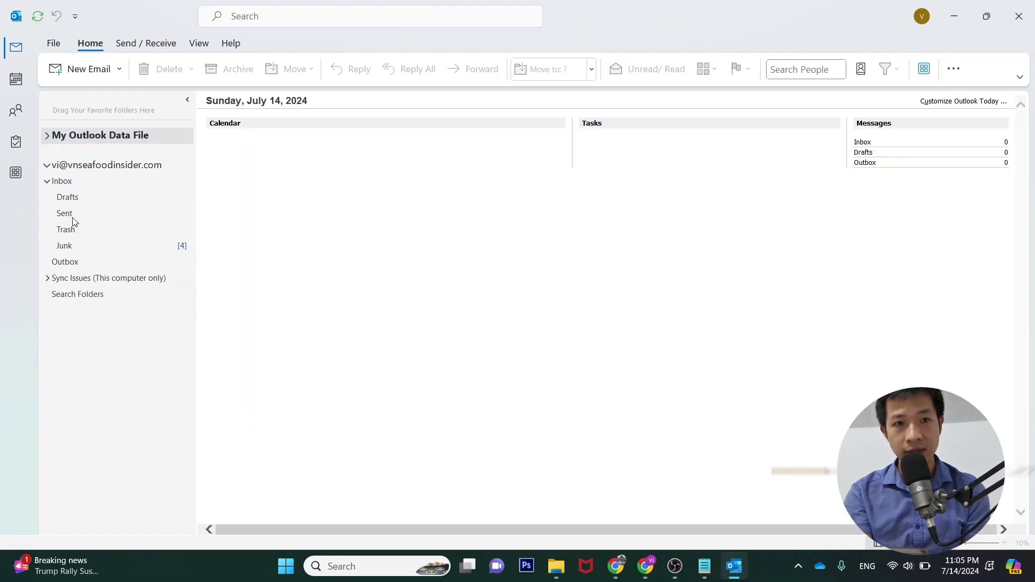
click(64, 214)
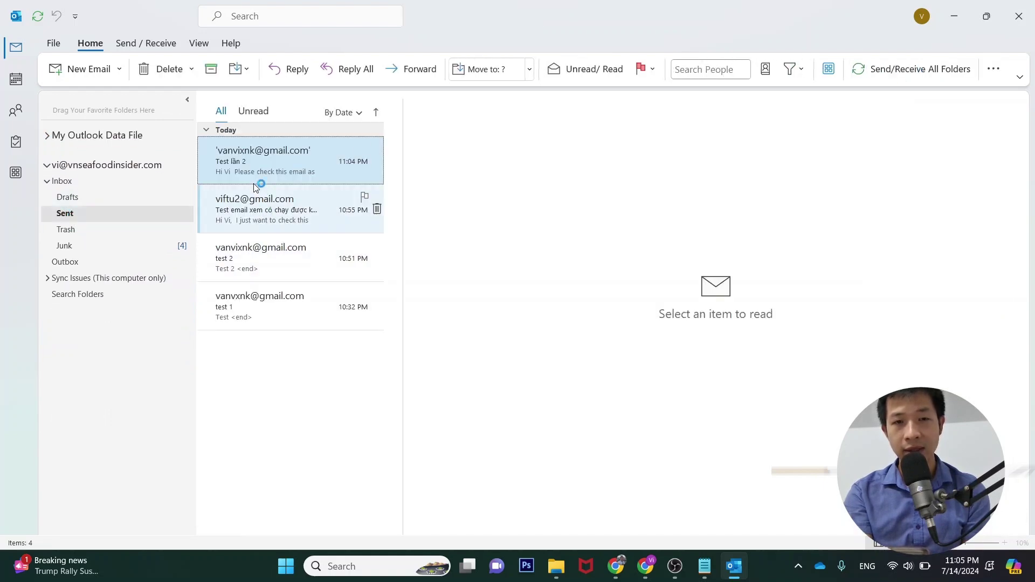
click(267, 161)
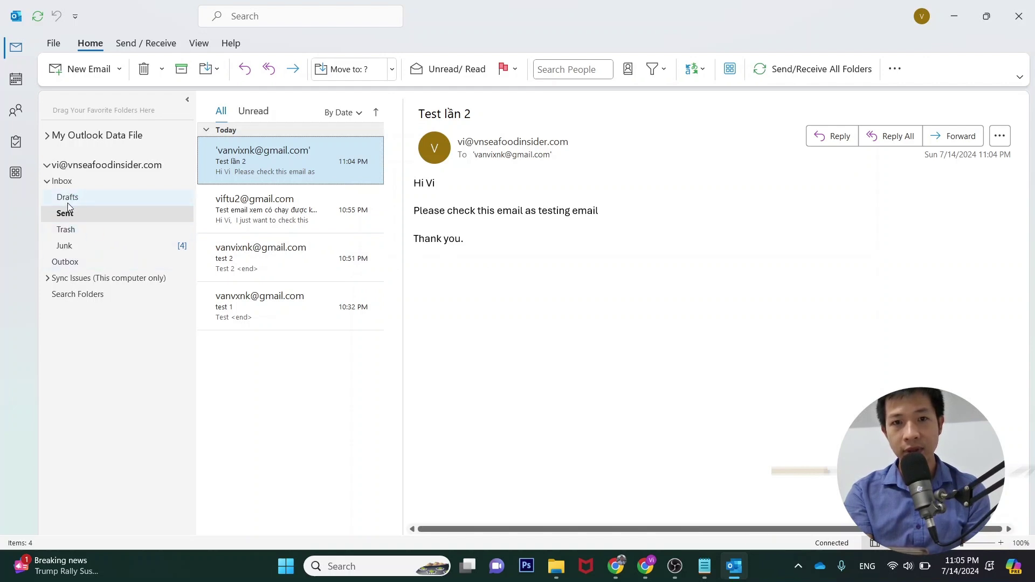
click(47, 182)
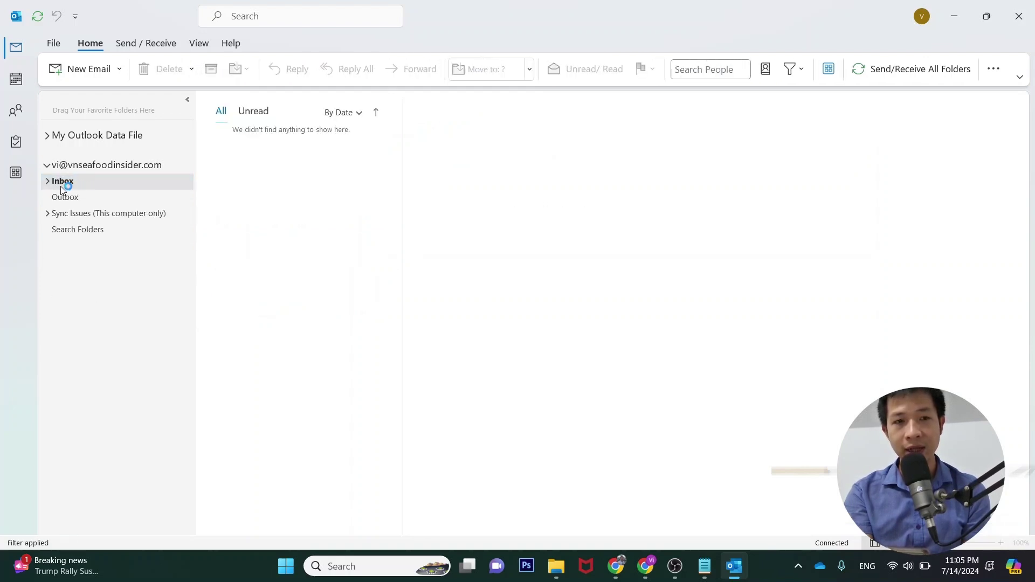
double_click(69, 181)
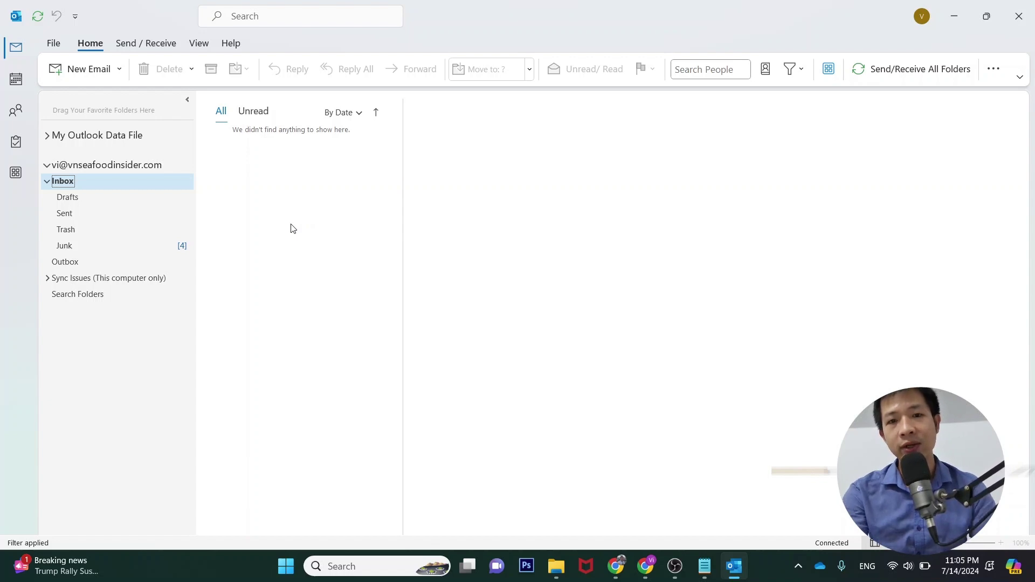
Complete hPanel's Outlook setup and confirm the mailbox shows Active with 31.00 KB of 1.00 GB used
click(645, 566)
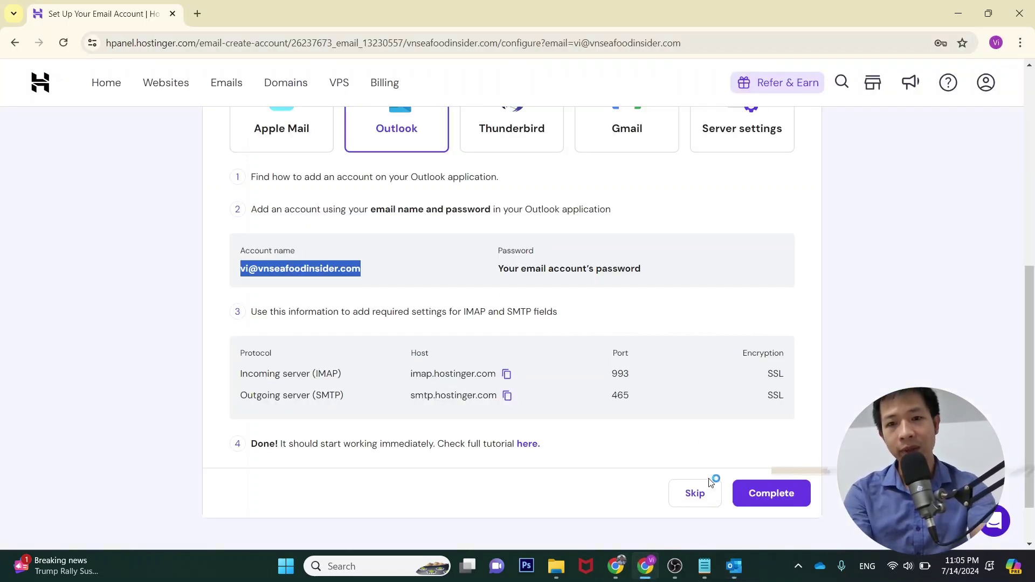
click(779, 501)
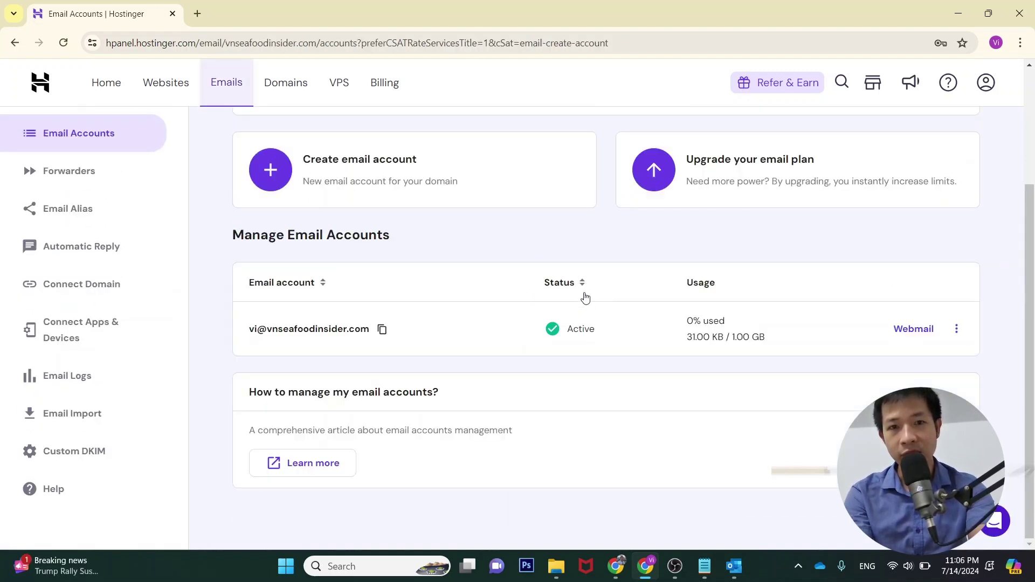
scroll(523, 271, up, 1)
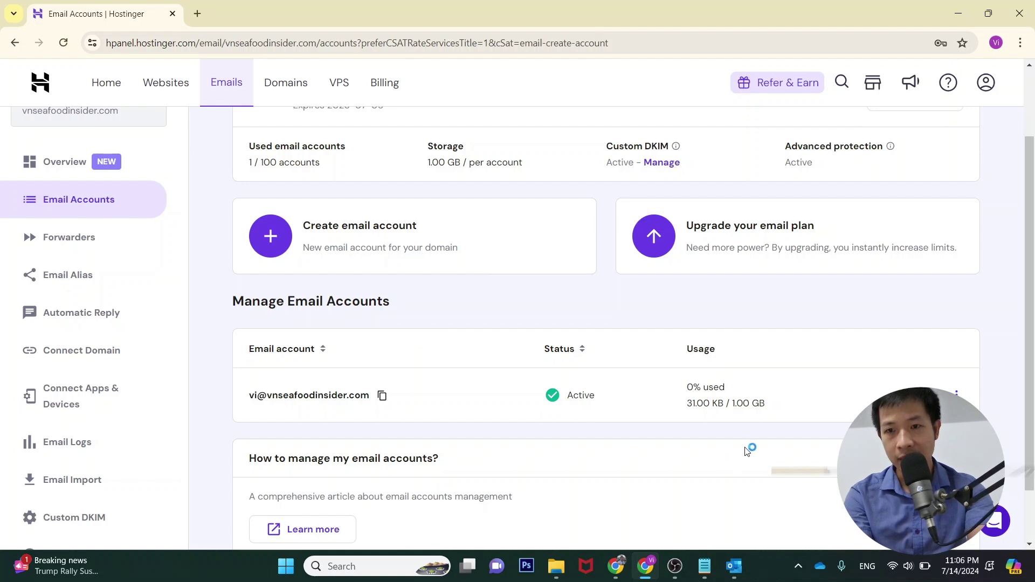
mouse_move(742, 426)
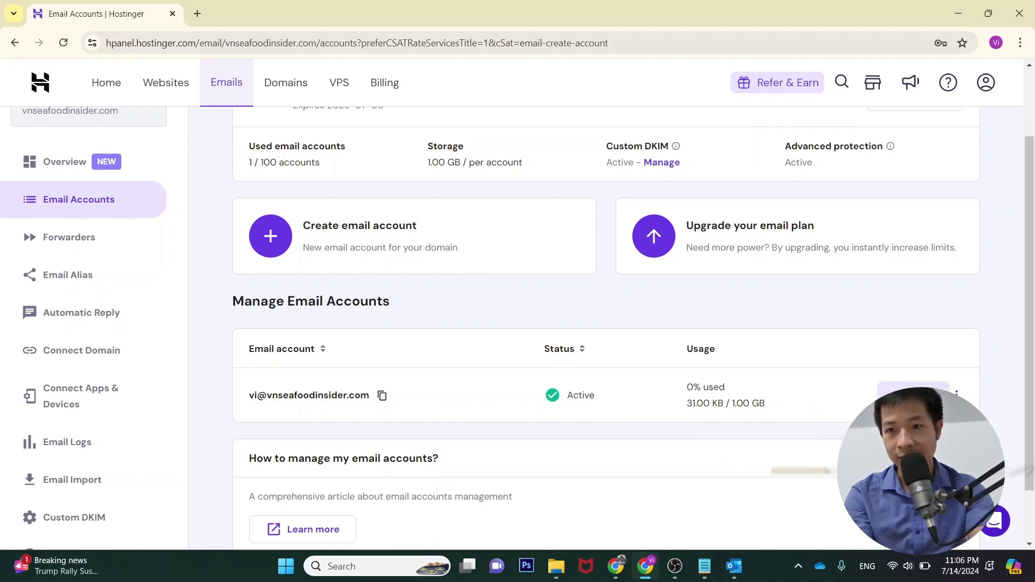
scroll(728, 397, down, 2)
scroll(649, 358, up, 4)
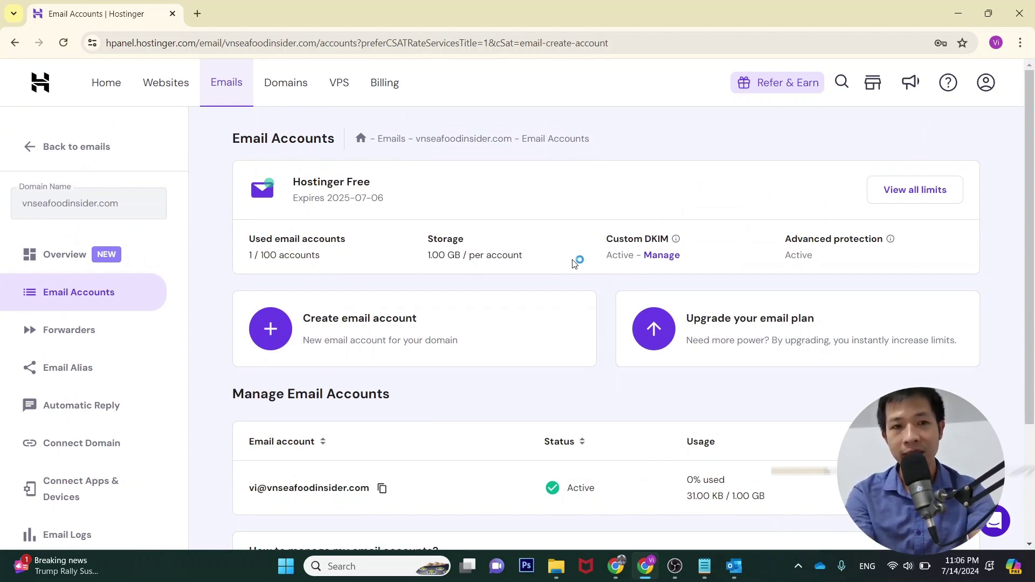
scroll(620, 346, down, 2)
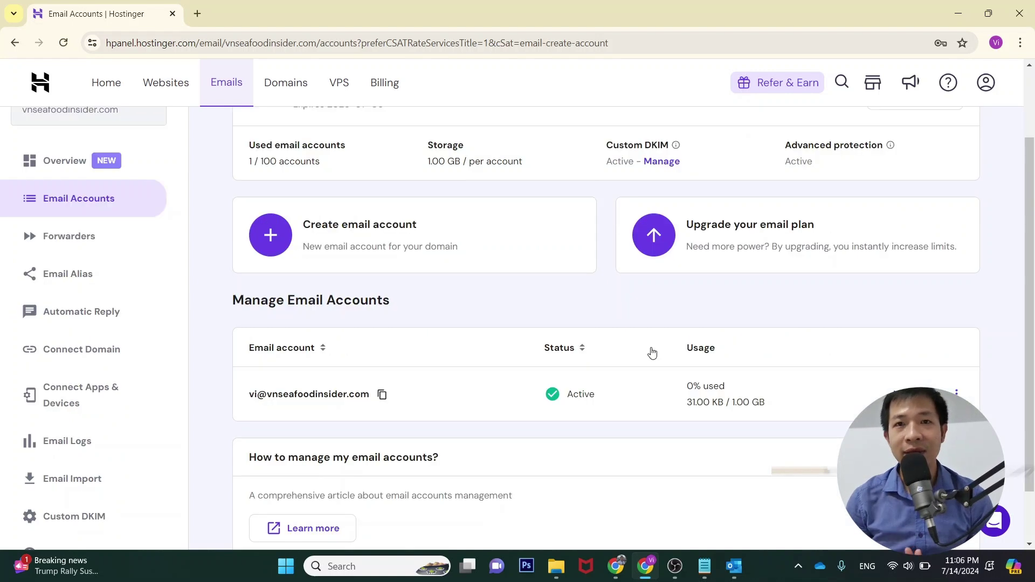